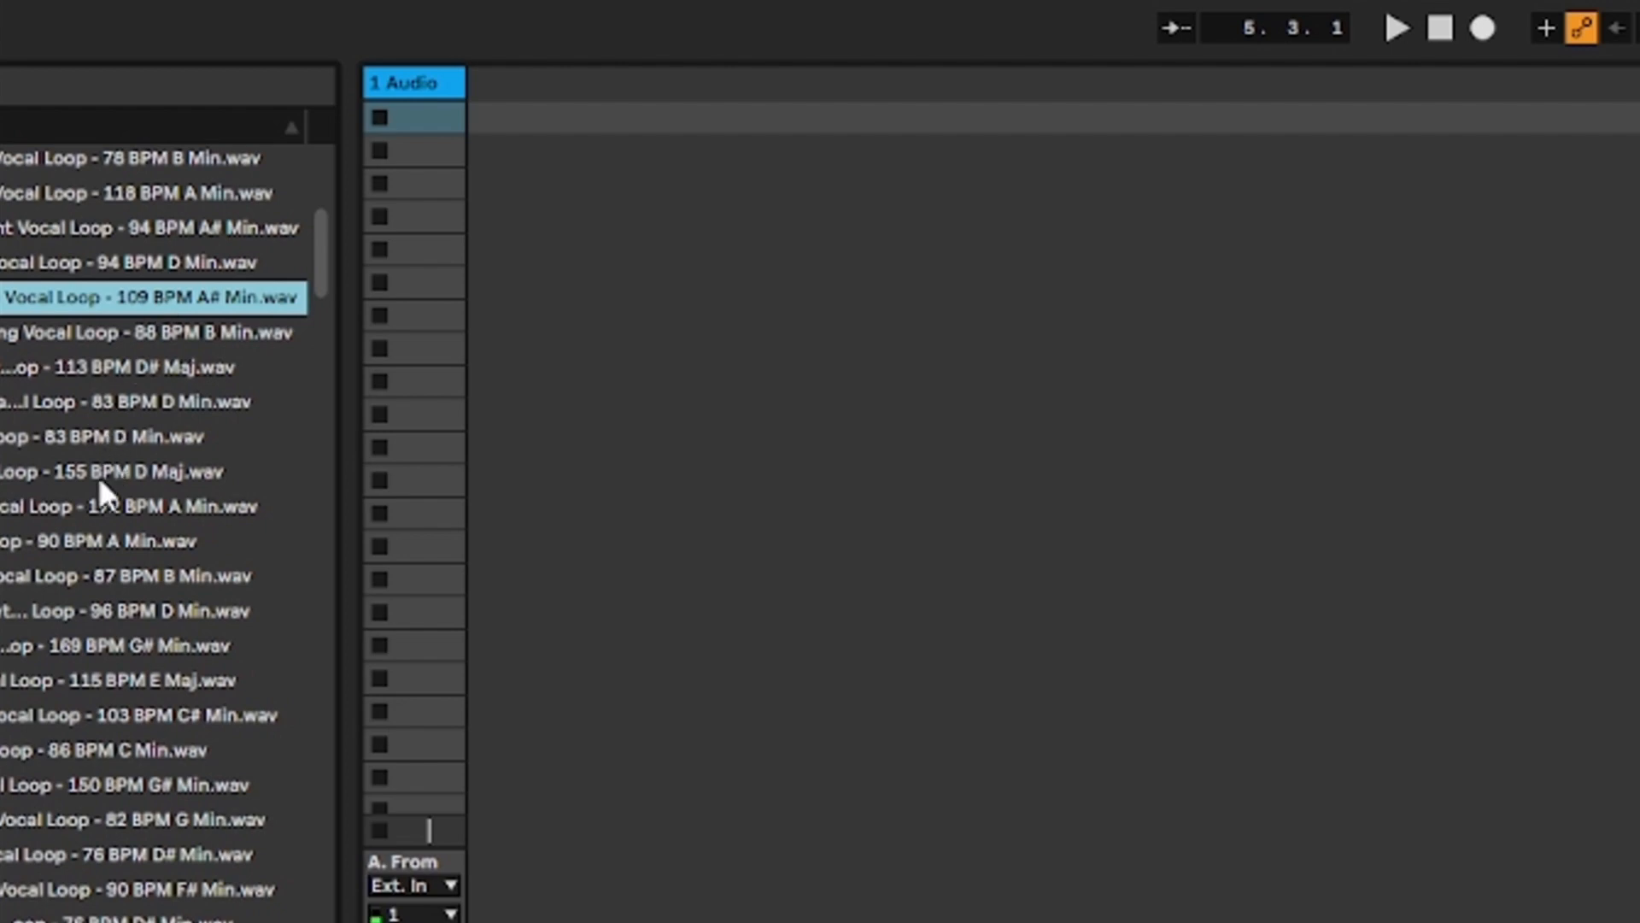
Browse the vocal loop samples and collection folders in the library, and open the first track's loop clip
scroll(101, 489, "down", 3)
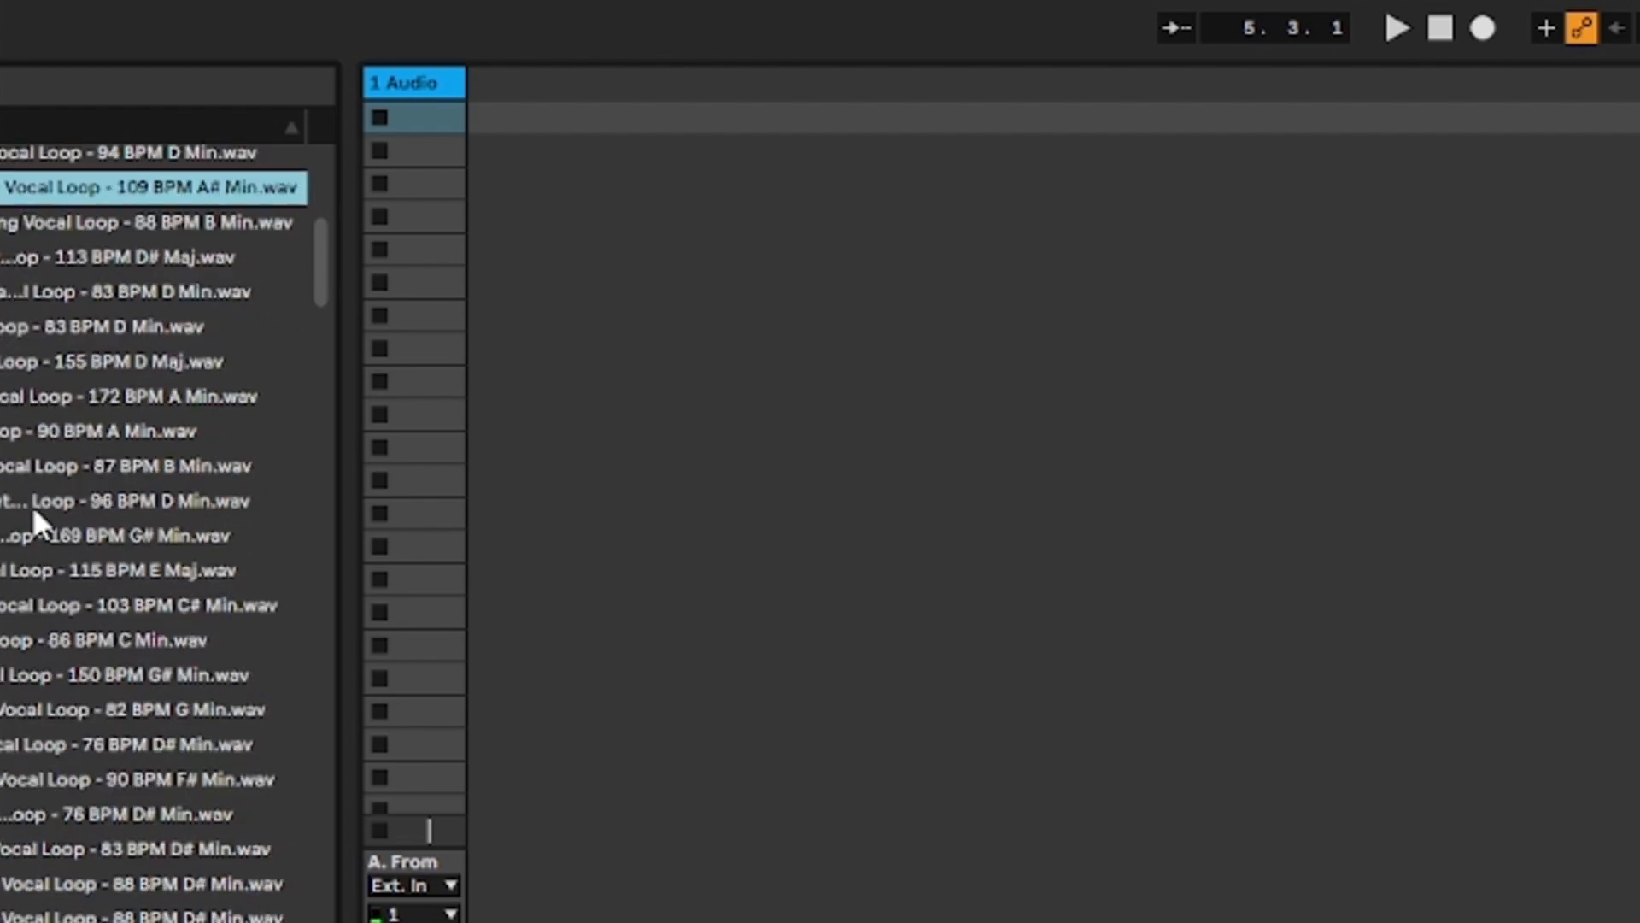
scroll(35, 521, "down", 17)
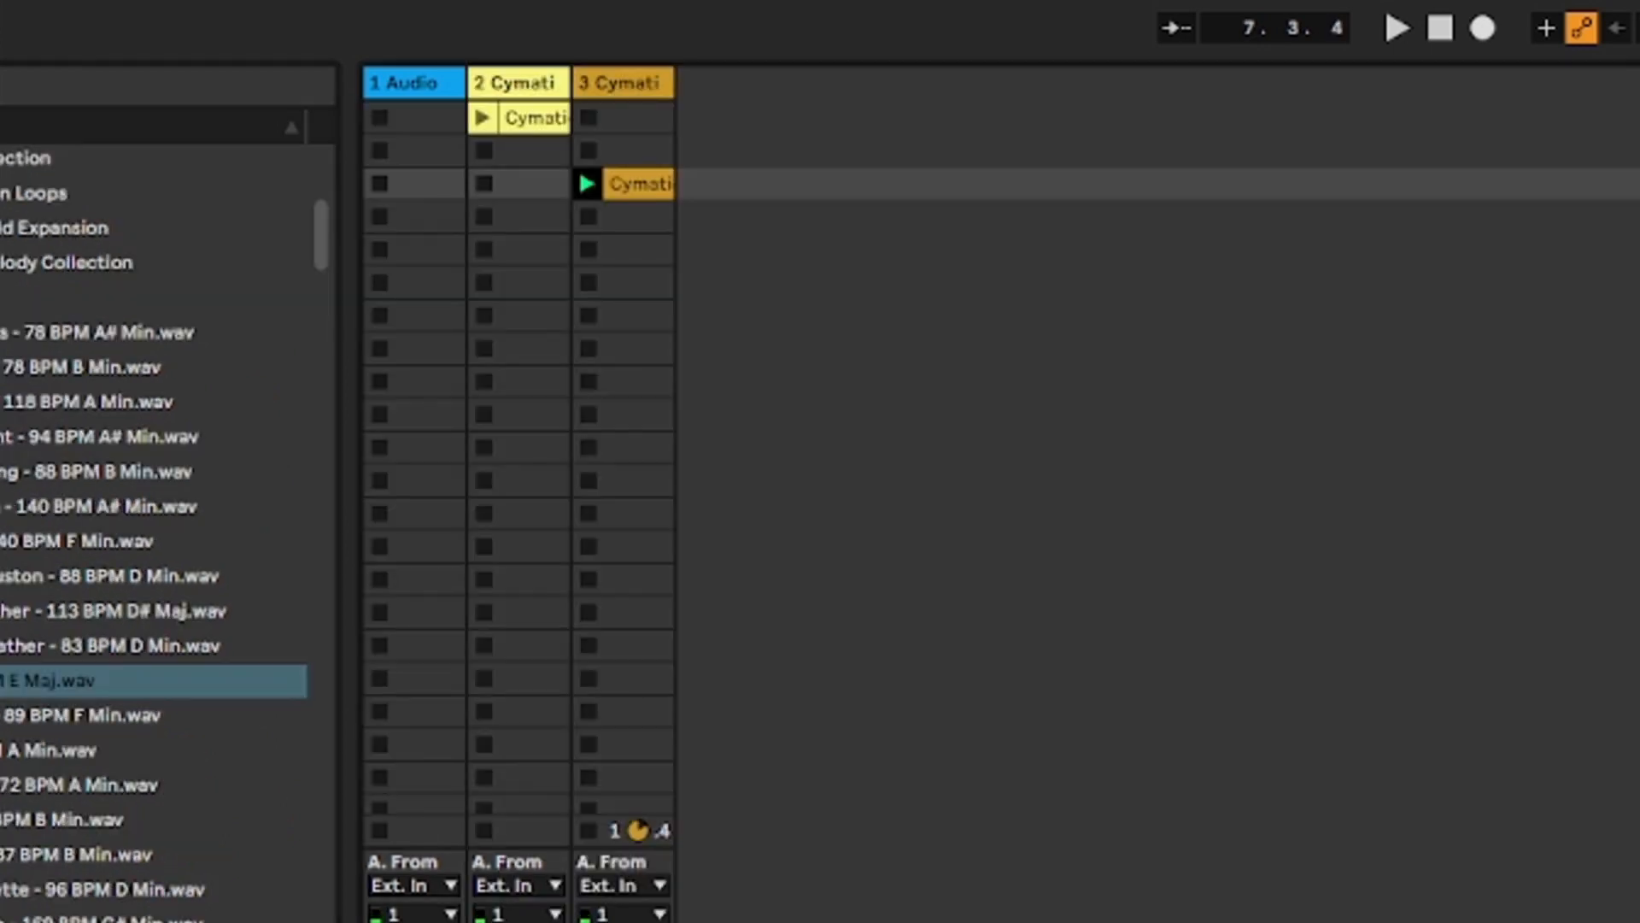
left_click(66, 263)
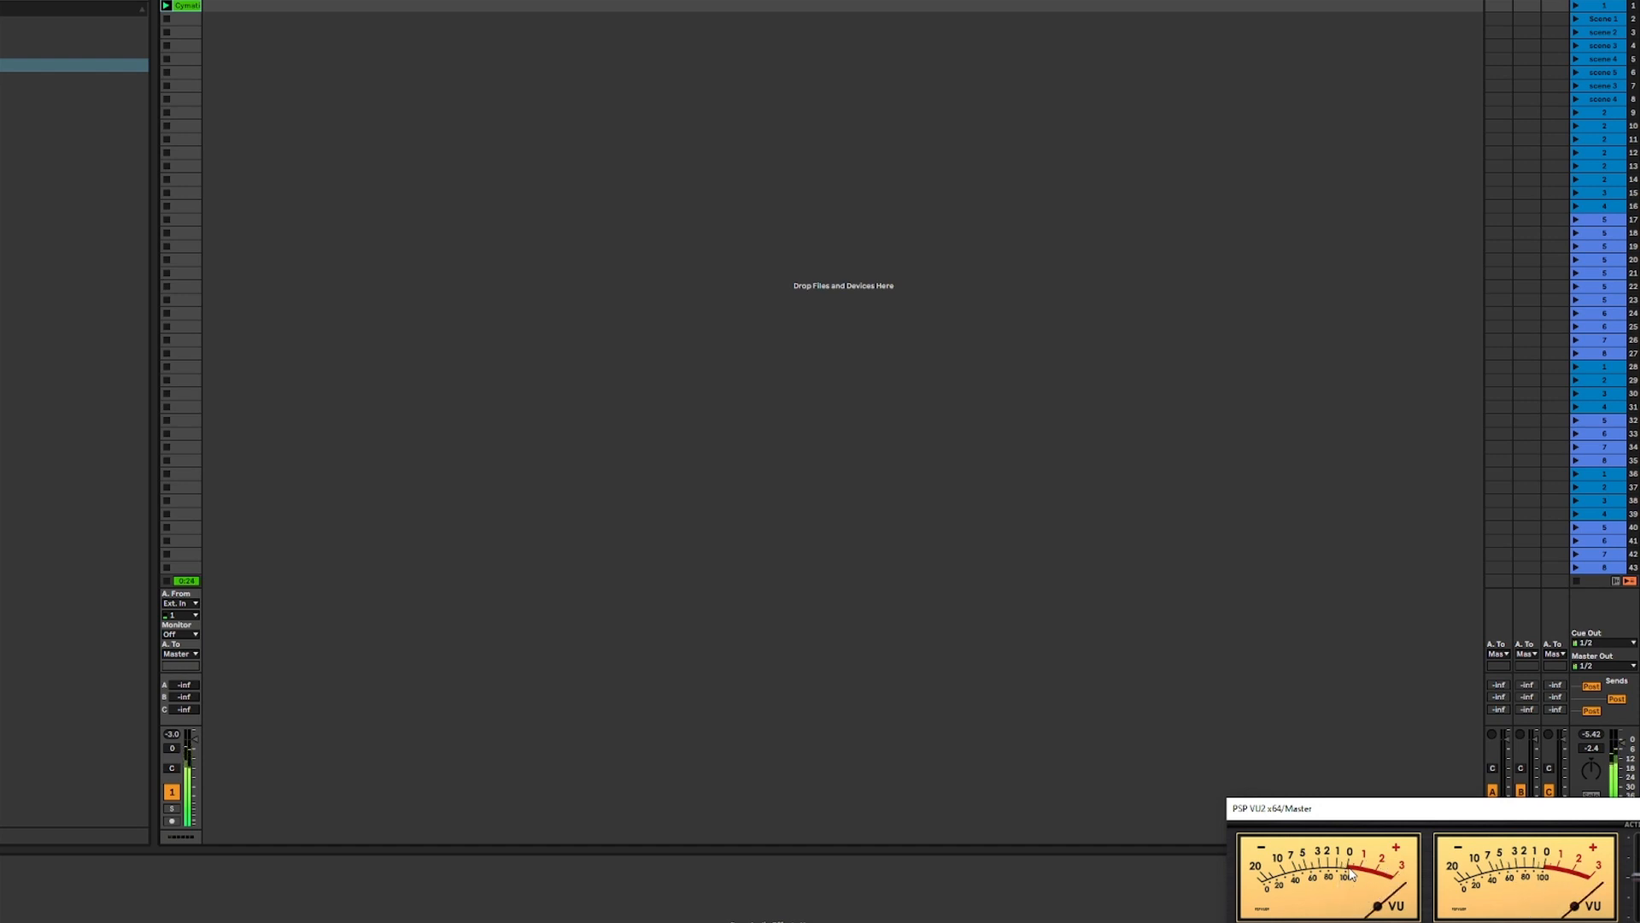
double_click(188, 6)
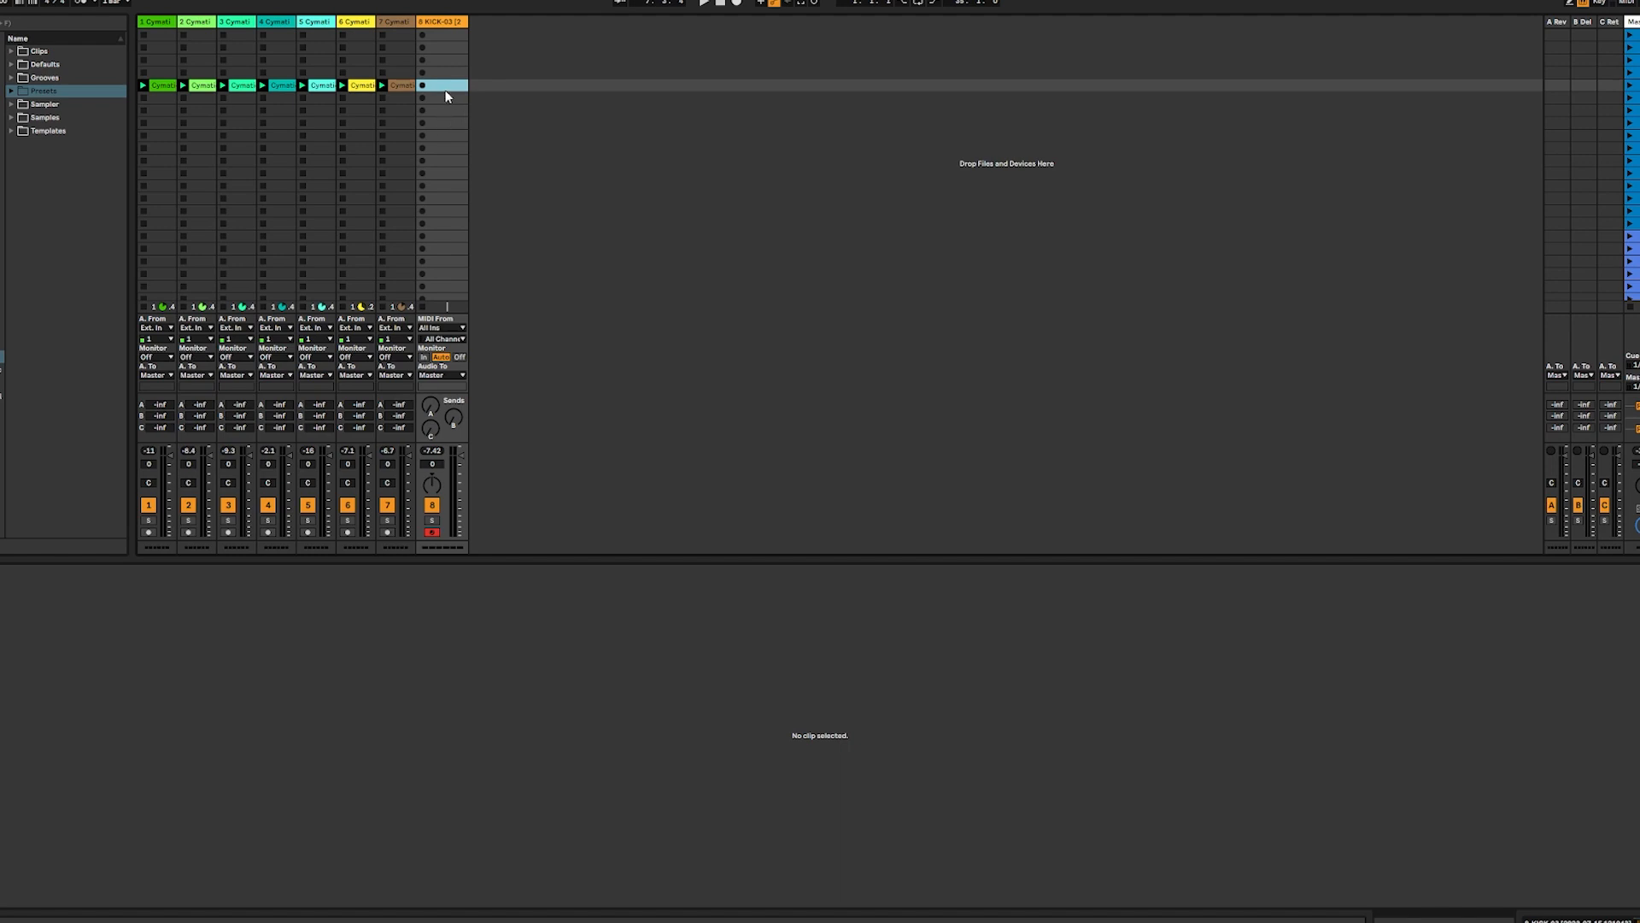
Create a 4-bar MIDI clip on the kick track and place a C3 note at the start of bar 1
double_click(451, 87)
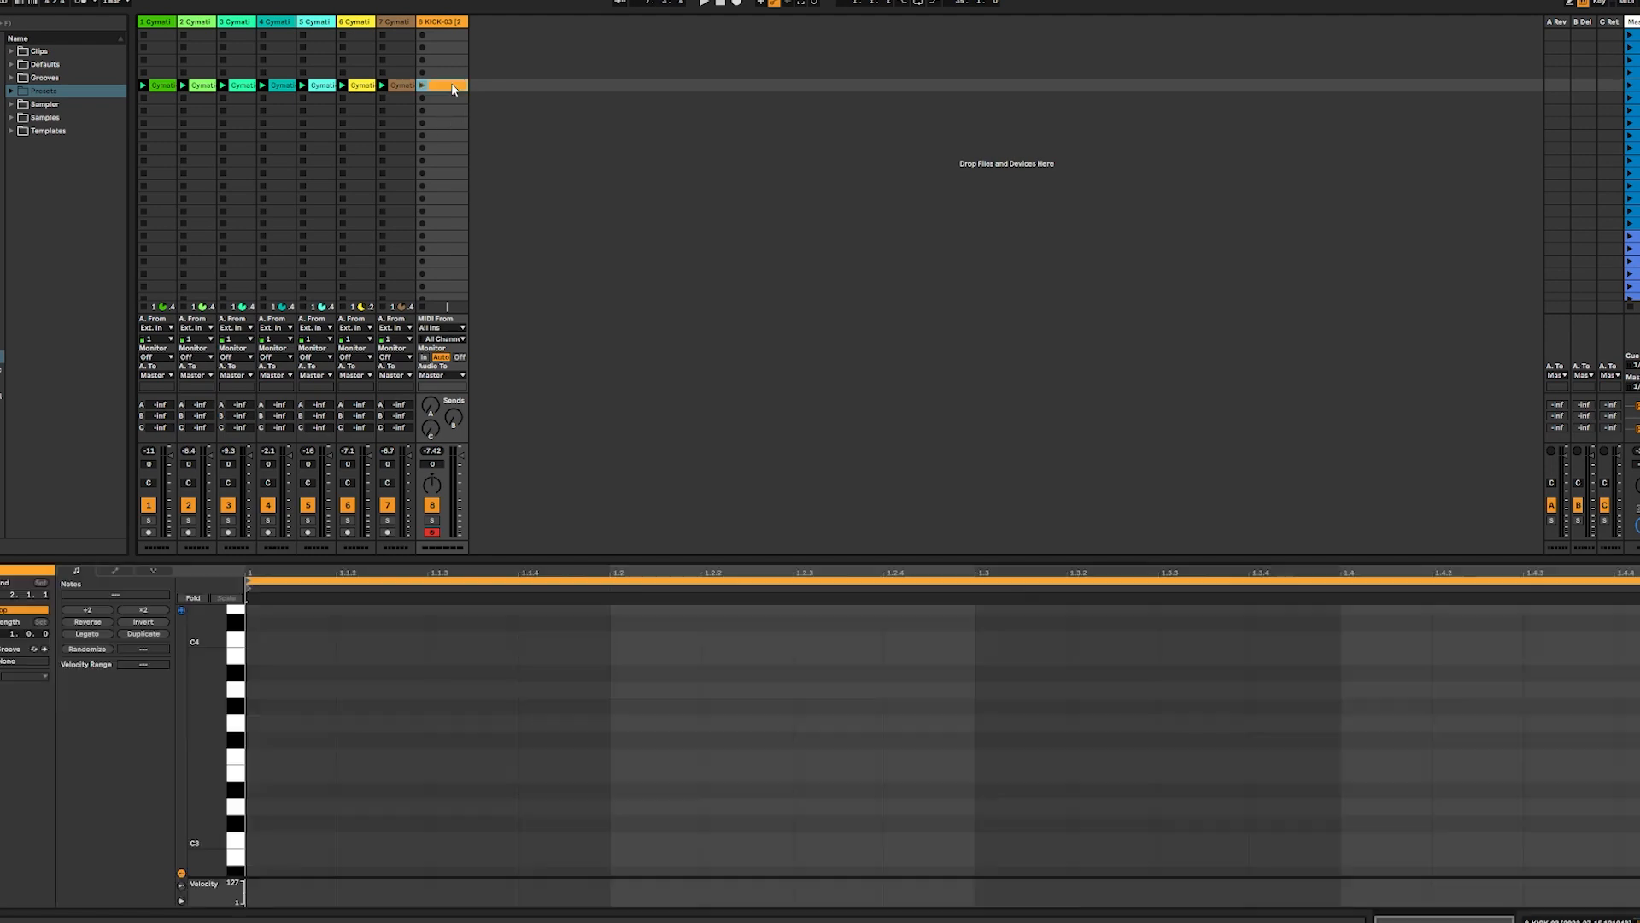
left_click(10, 631)
type("4")
key("Return")
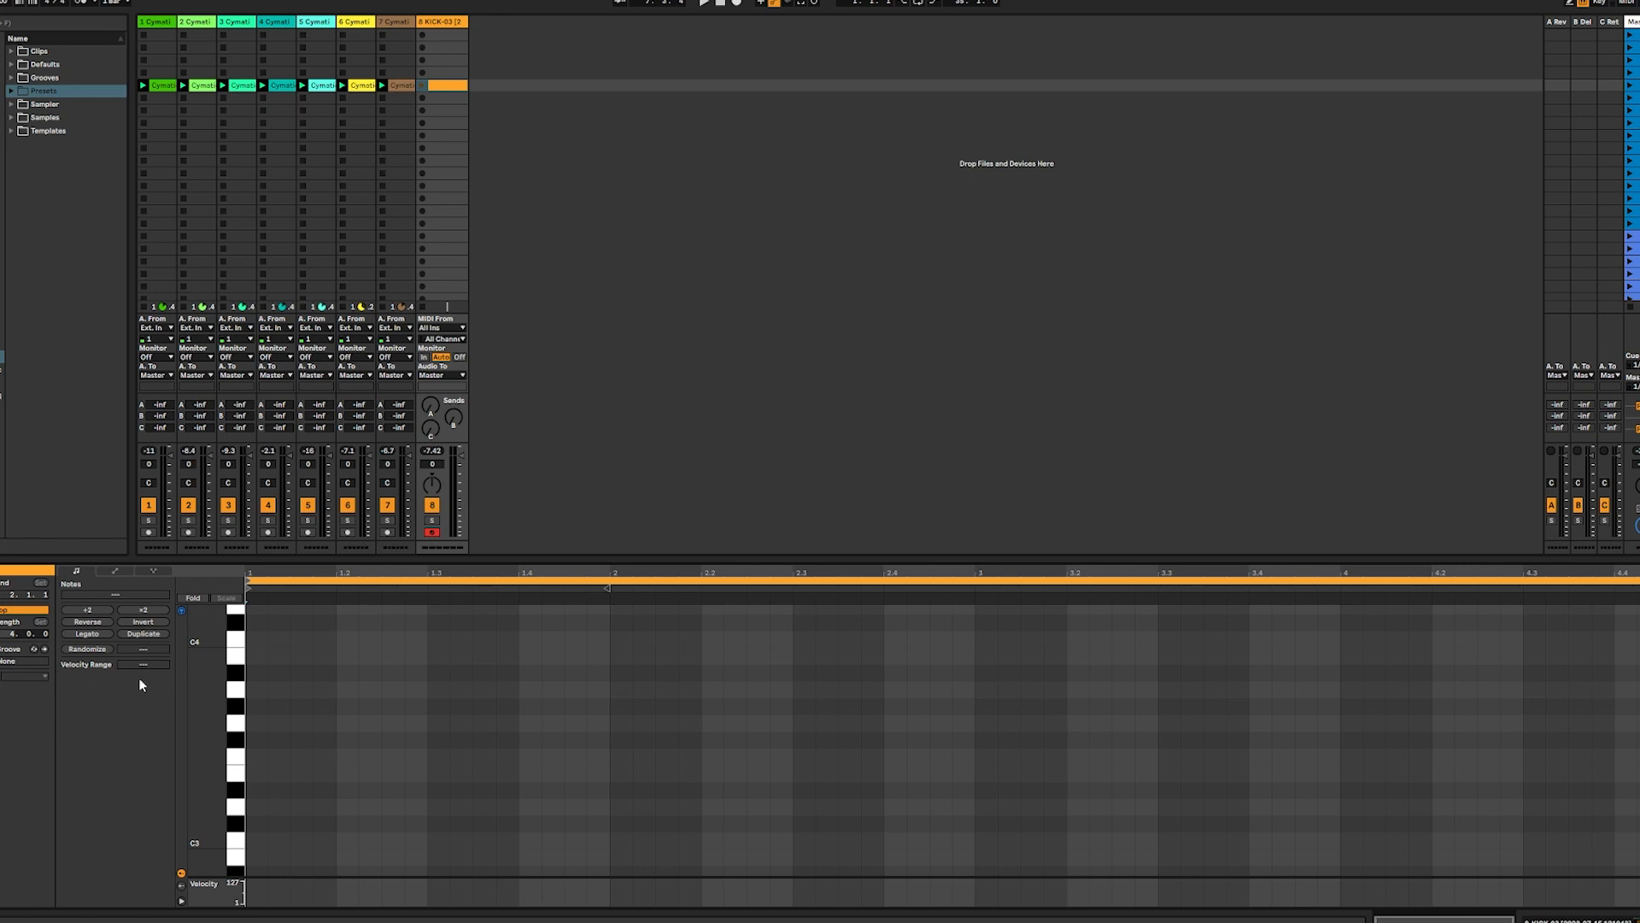
double_click(253, 839)
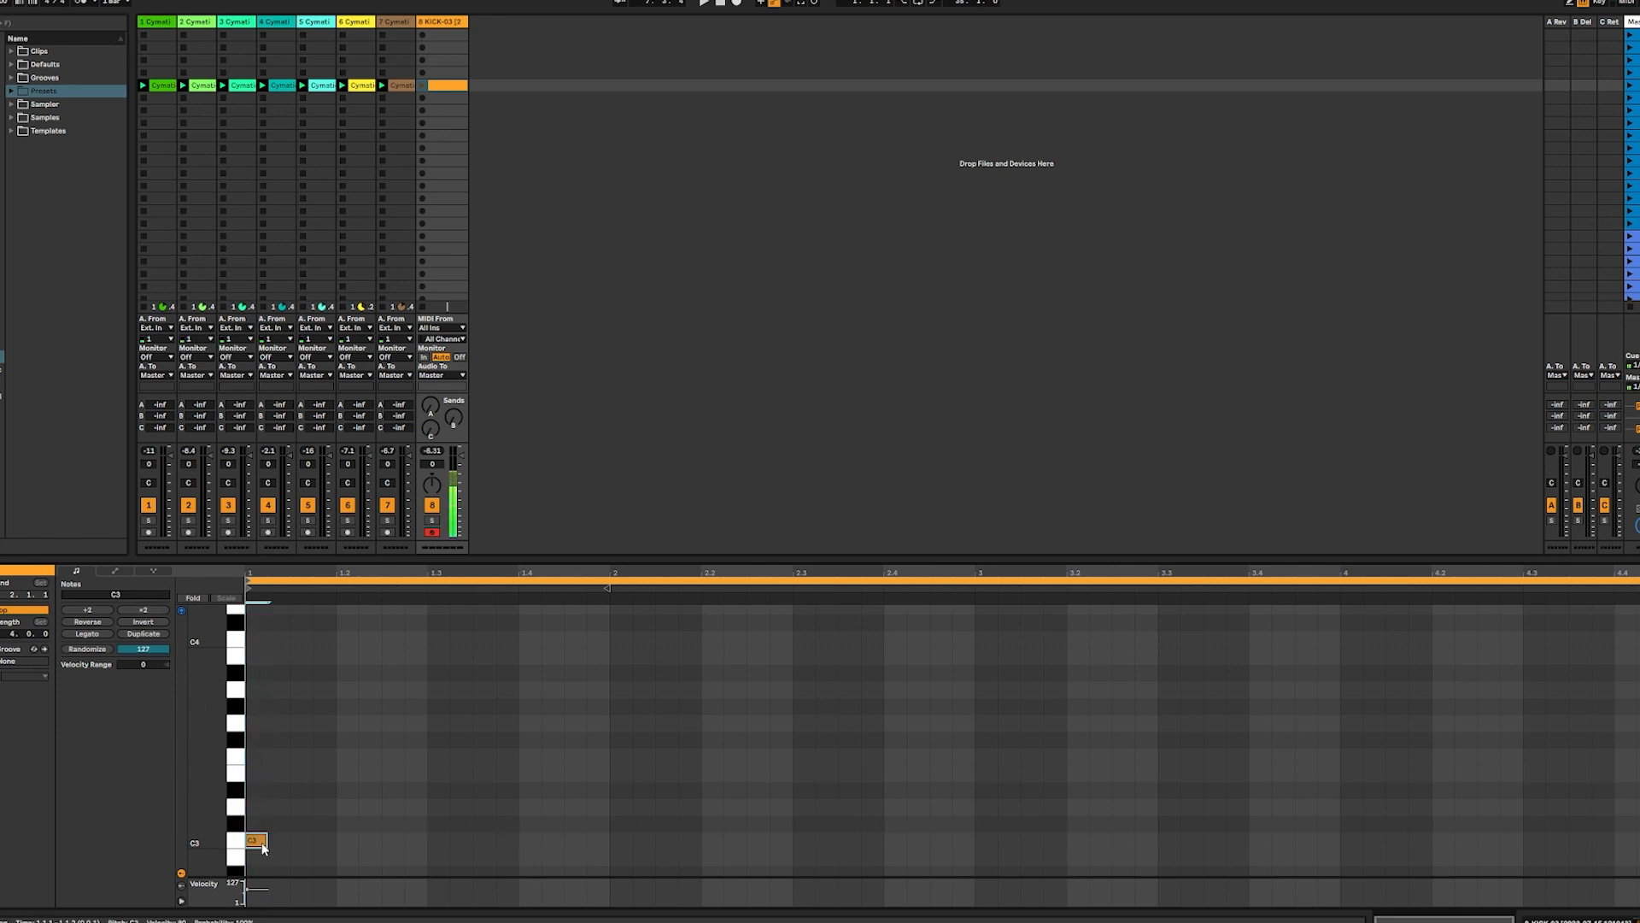
Switch the kick sampler to Classic playback and change its warp transient loop mode, auditioning it with the loops
key("shift+Tab")
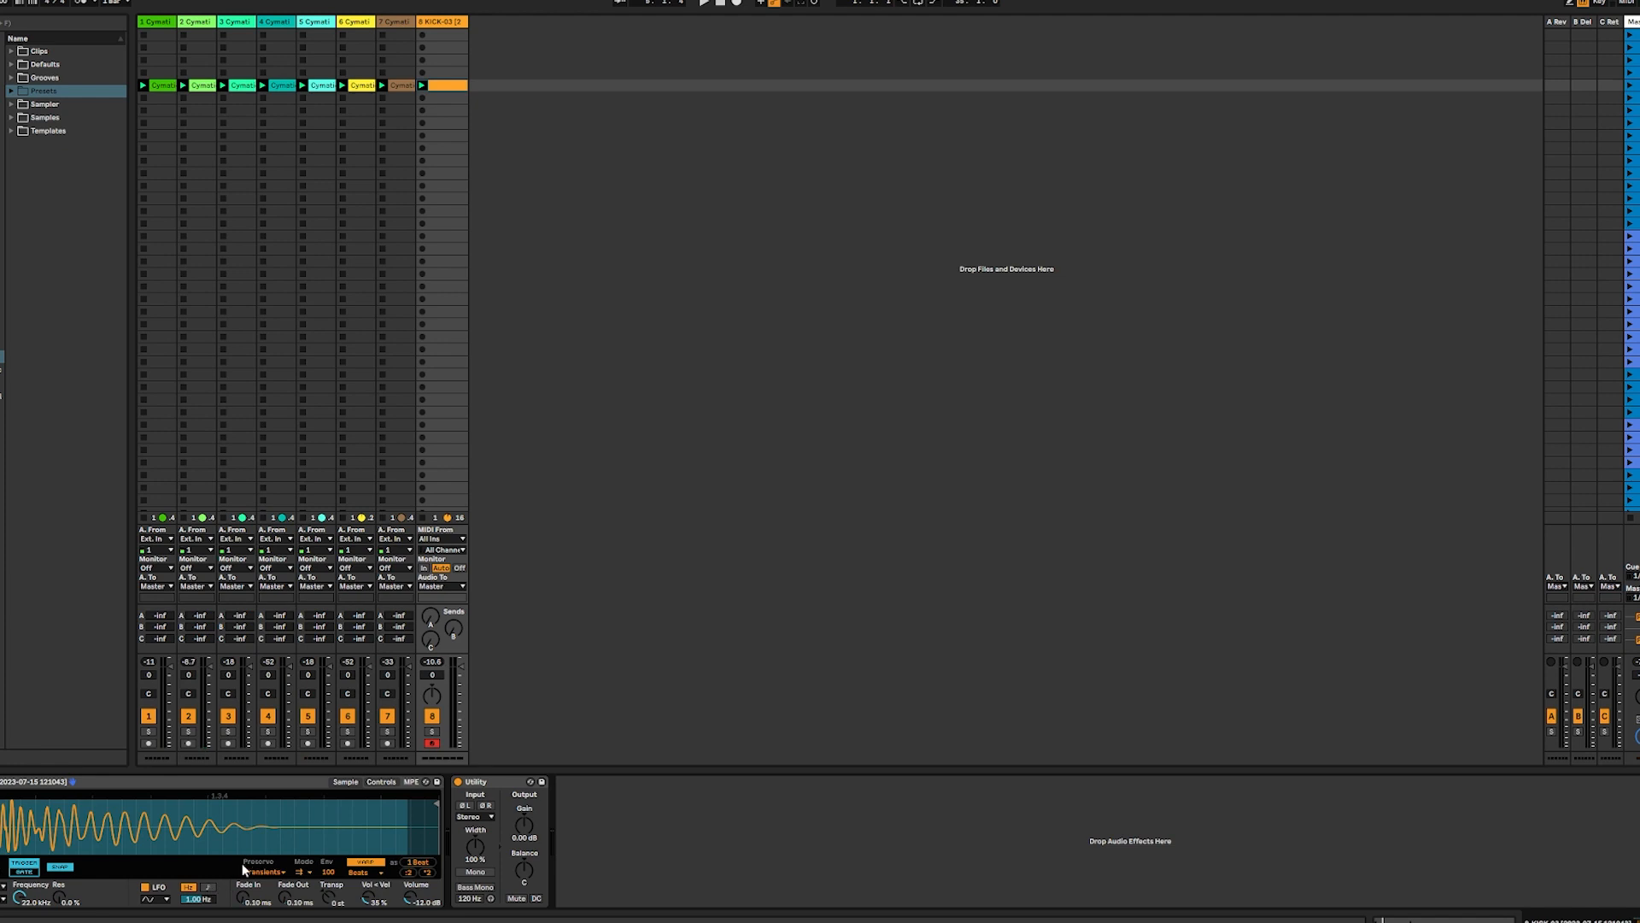
left_click(2, 808)
key("space")
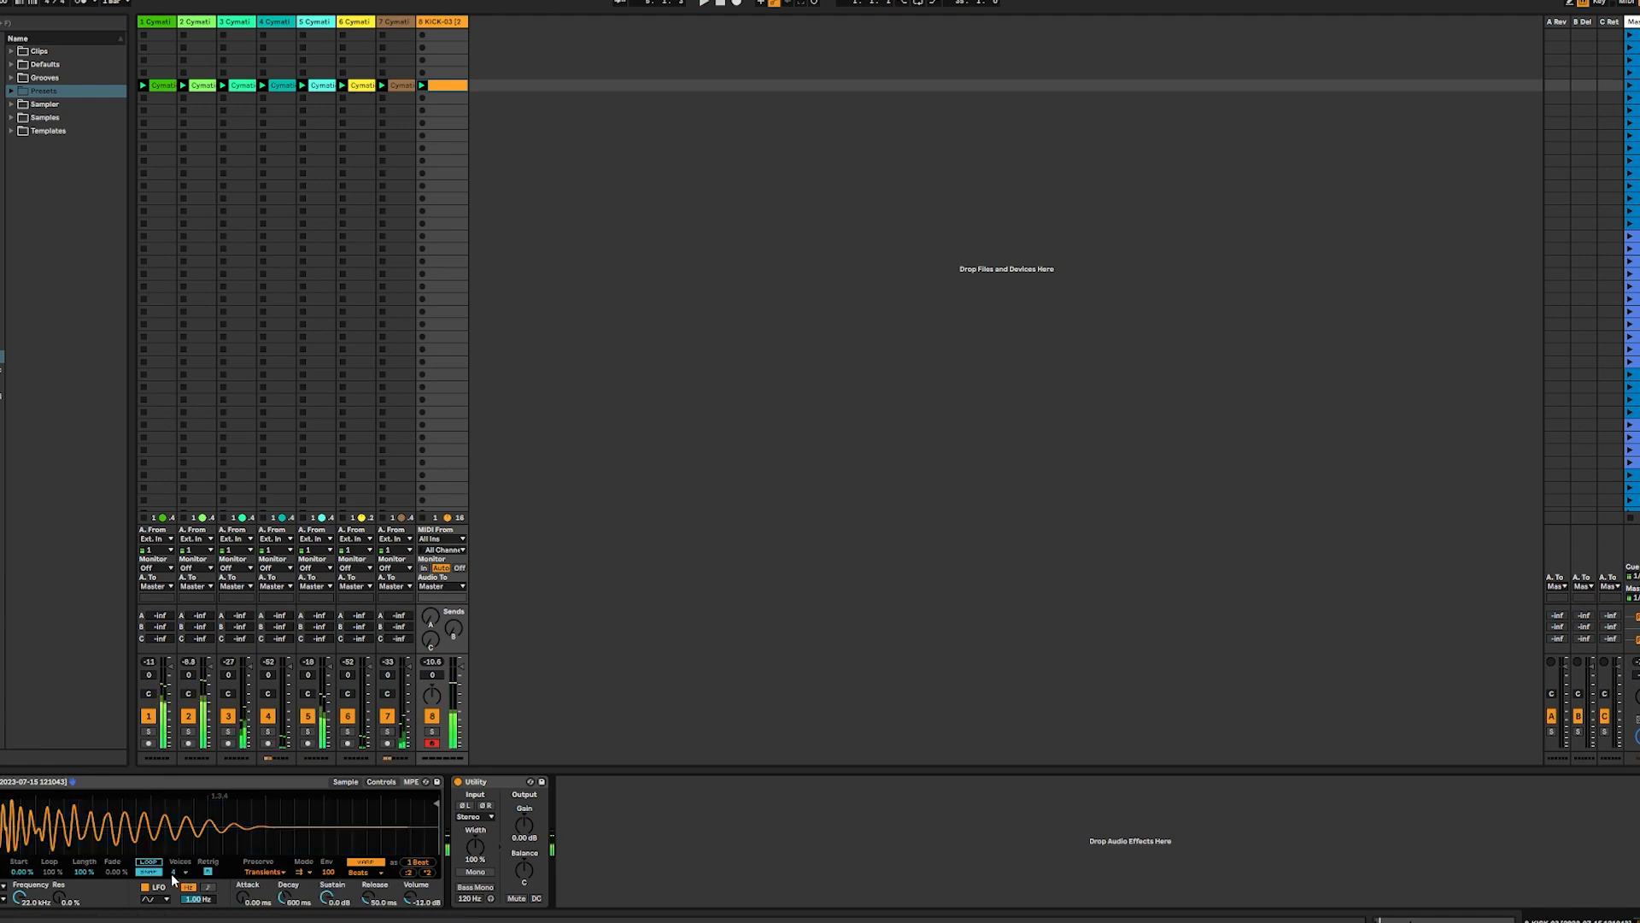
key("space")
left_click(175, 872)
left_click(304, 873)
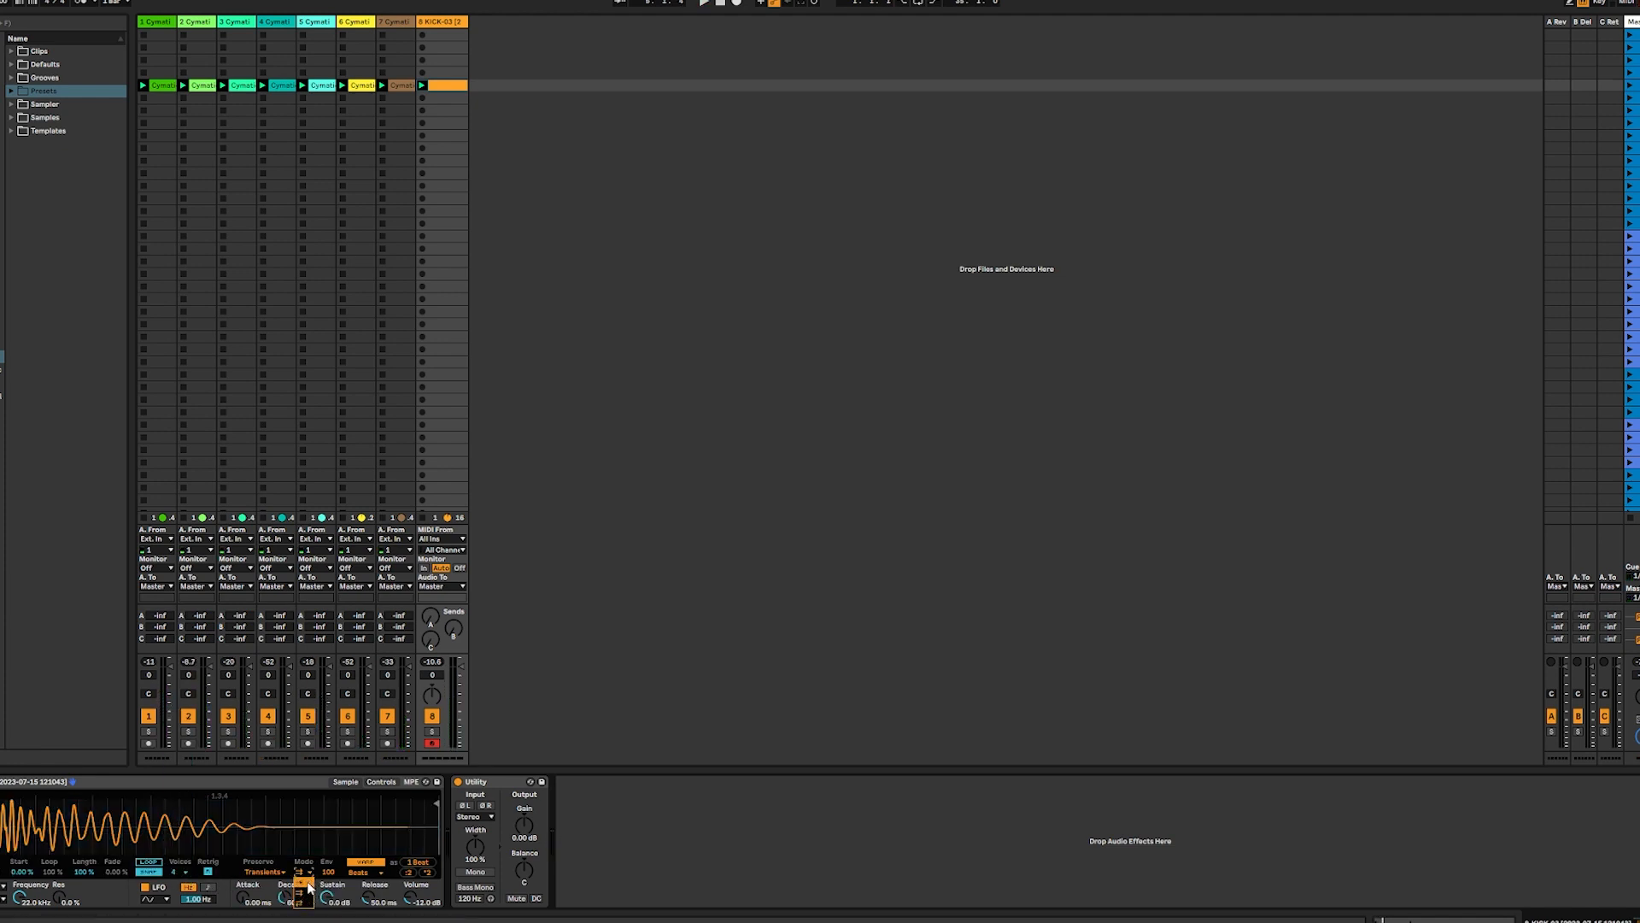
left_click(306, 903)
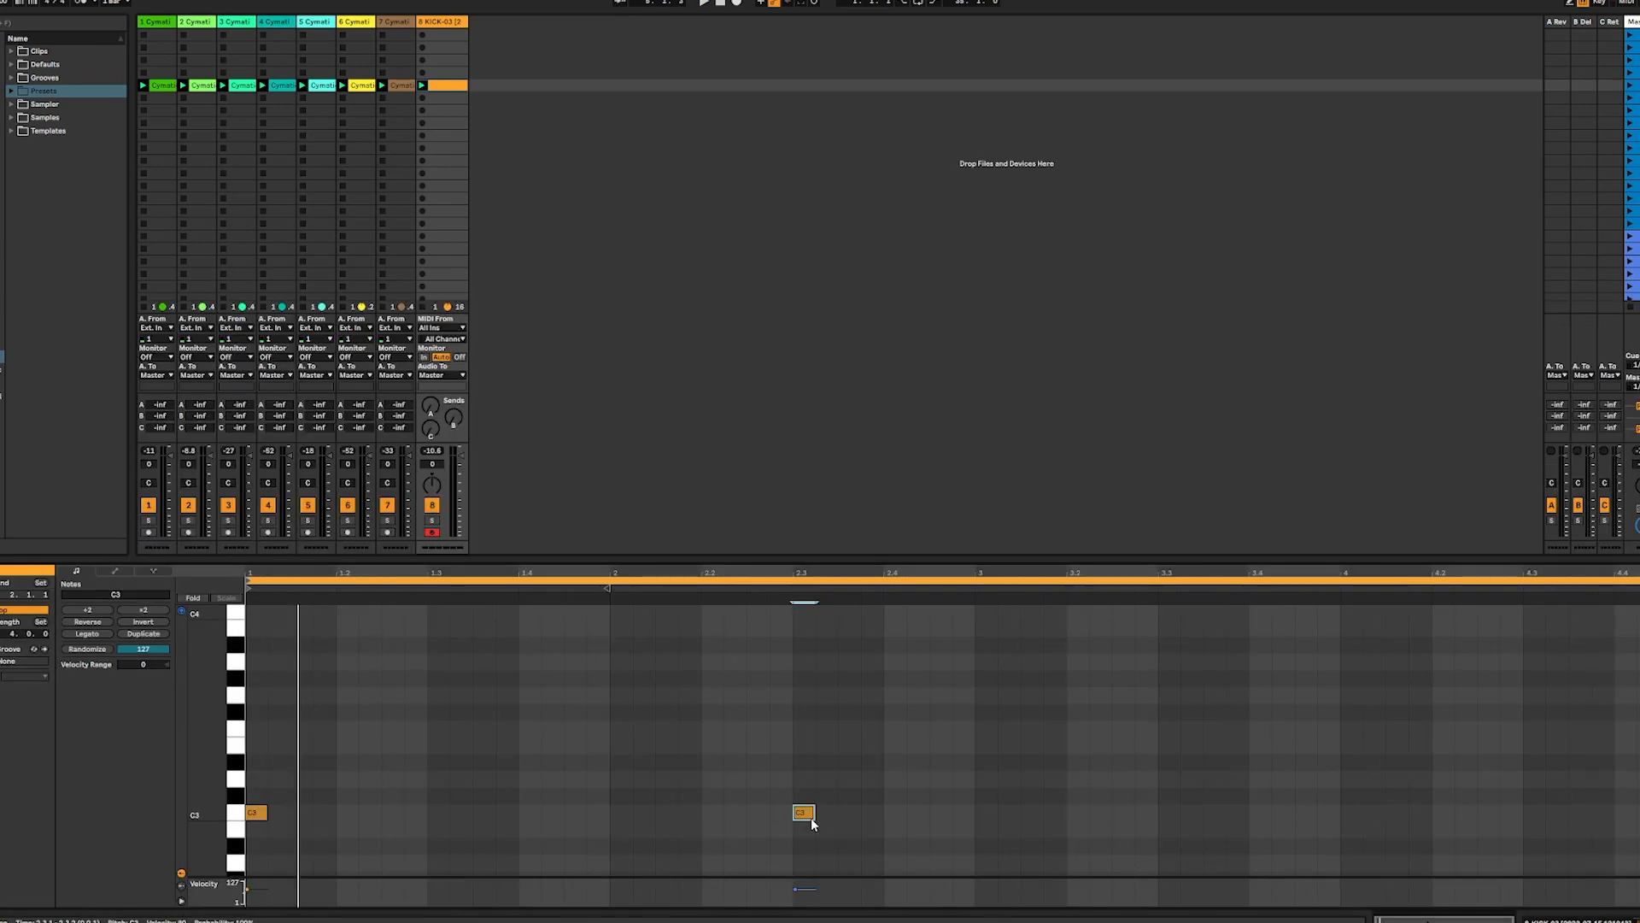
Add C3 kick notes at 2.4 and at the start of bar 3
double_click(894, 812)
double_click(982, 813)
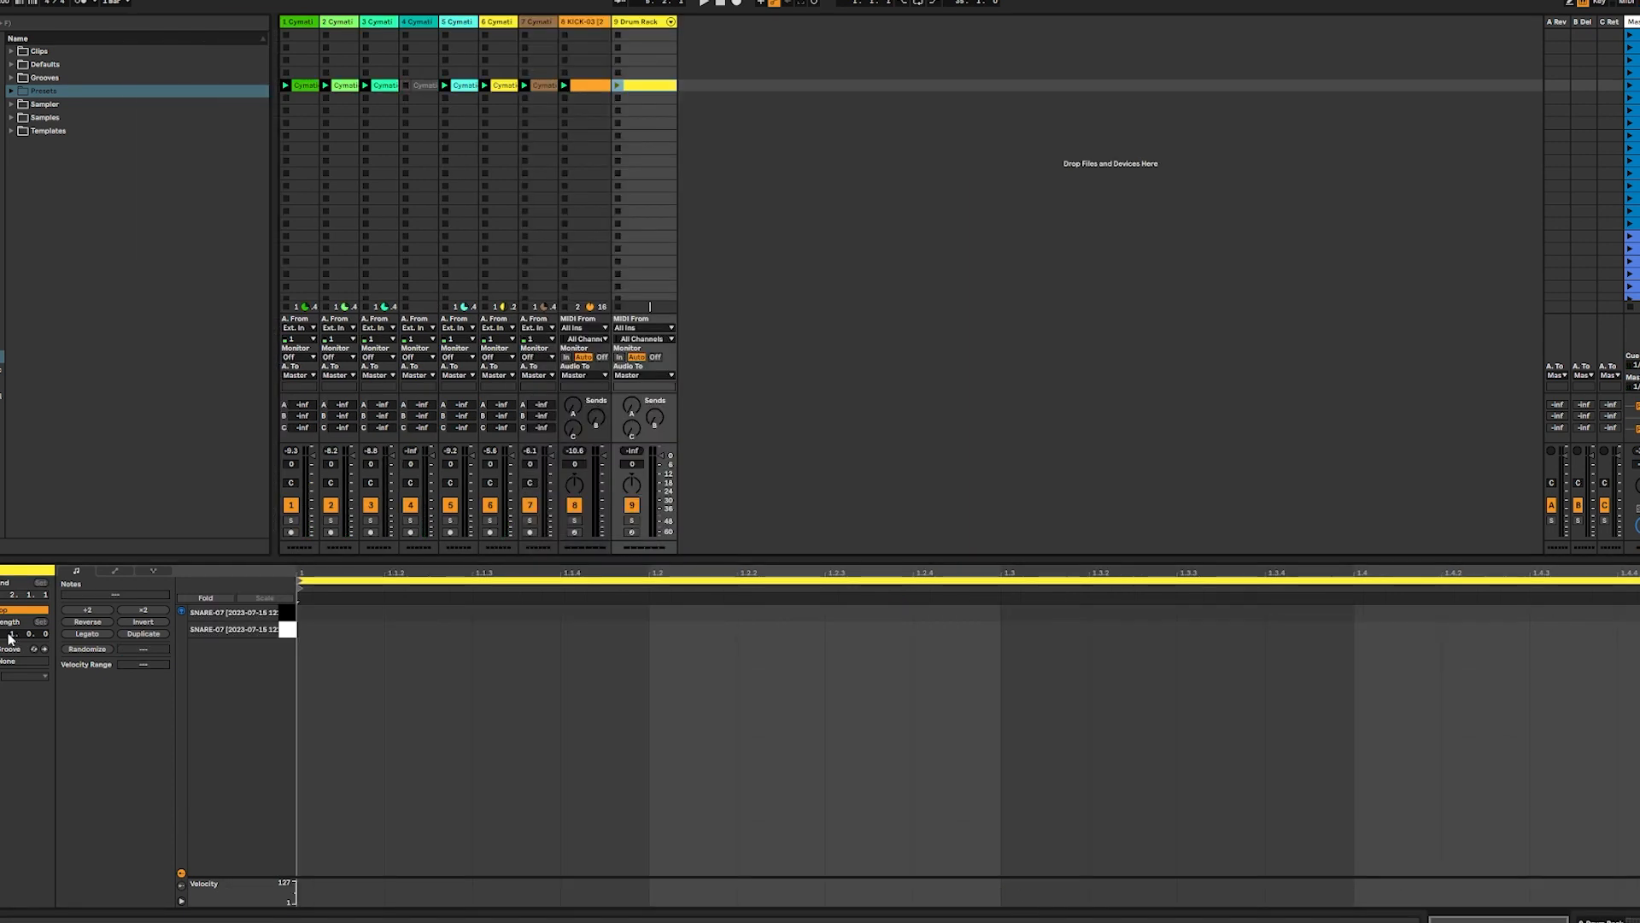
Set the Drum Rack clip length to 4 bars and audition its two snare sounds
key("Return")
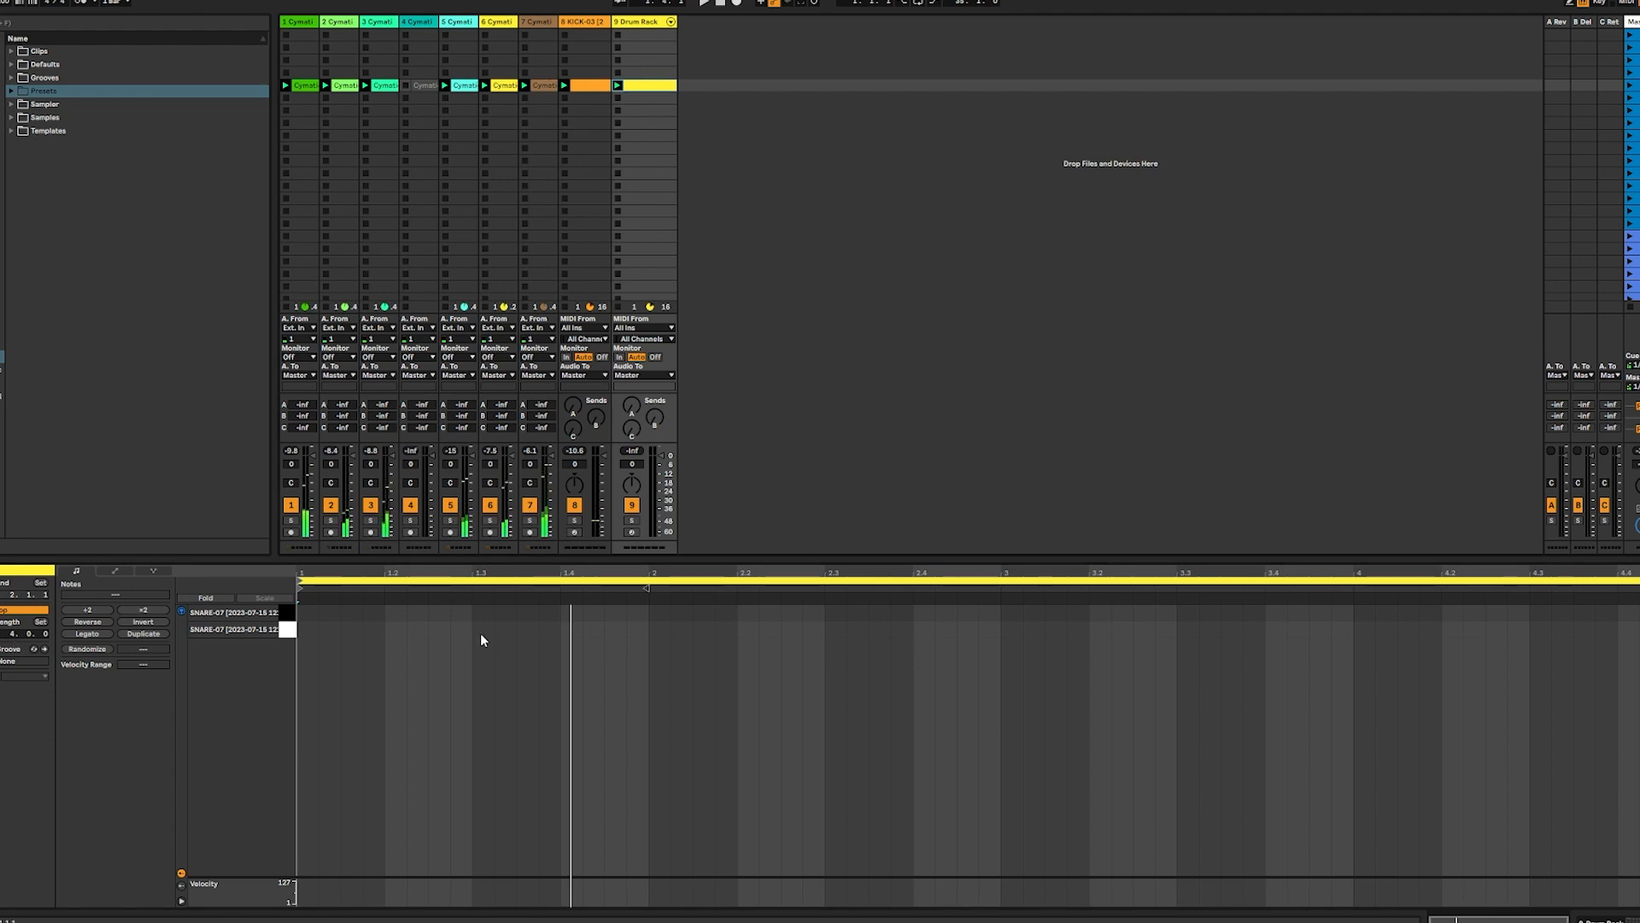
left_click(290, 628)
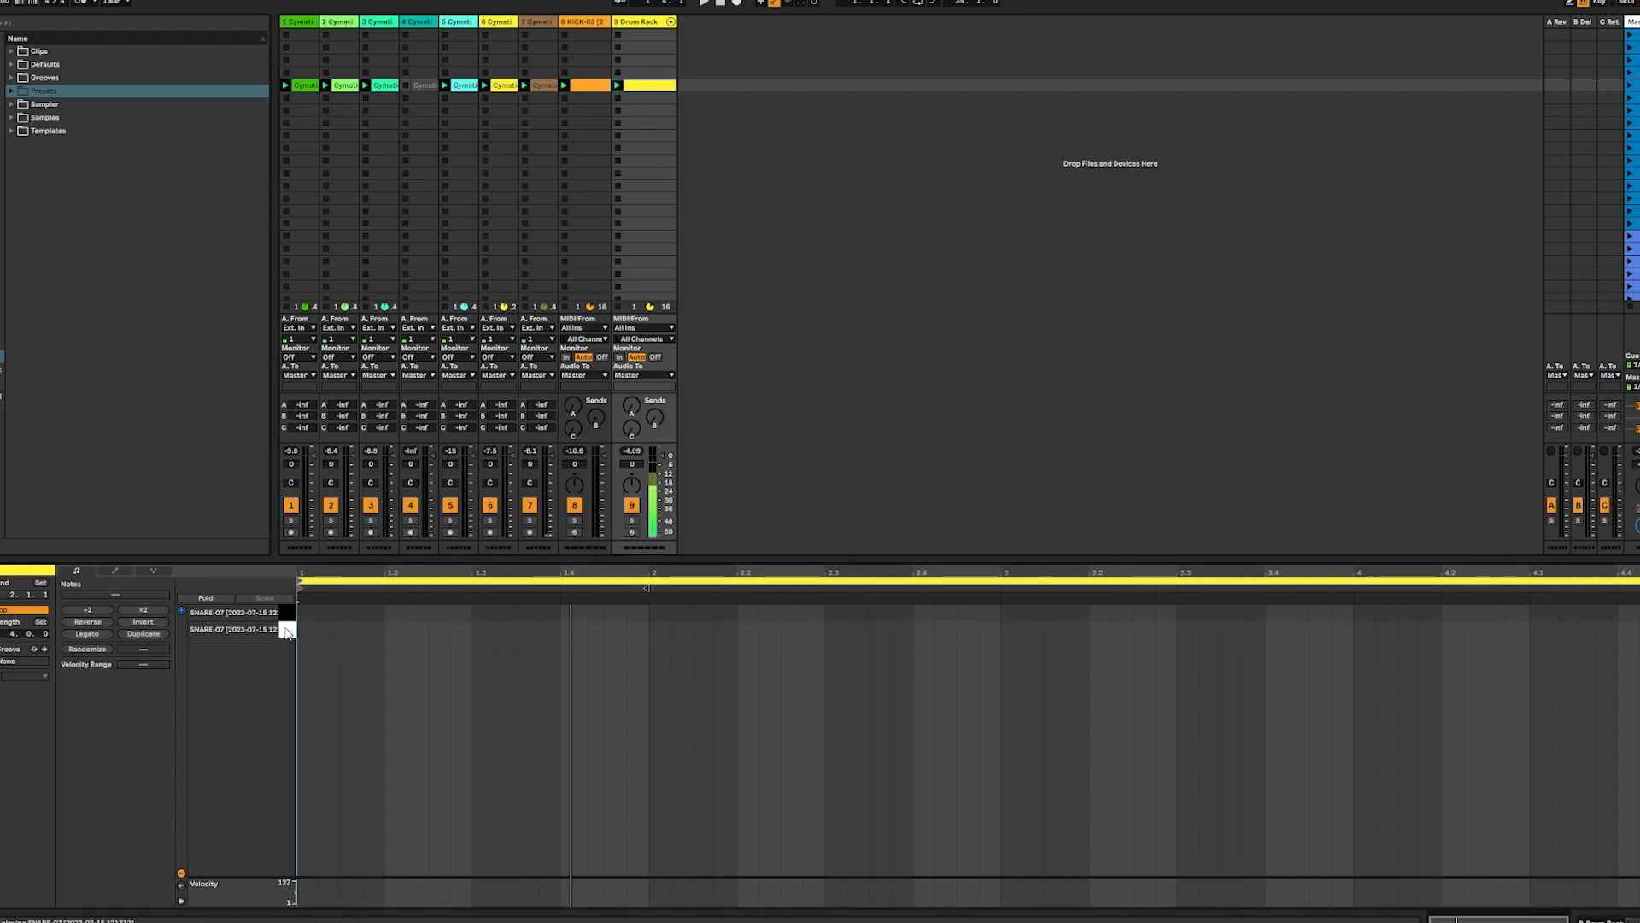
left_click(289, 628)
left_click(288, 613)
Add snare notes on C1 at 1.3, 3.3 and 4.4, and on C#1 at 1.4.3 and 4.2, playing the loop meanwhile
left_click(476, 628)
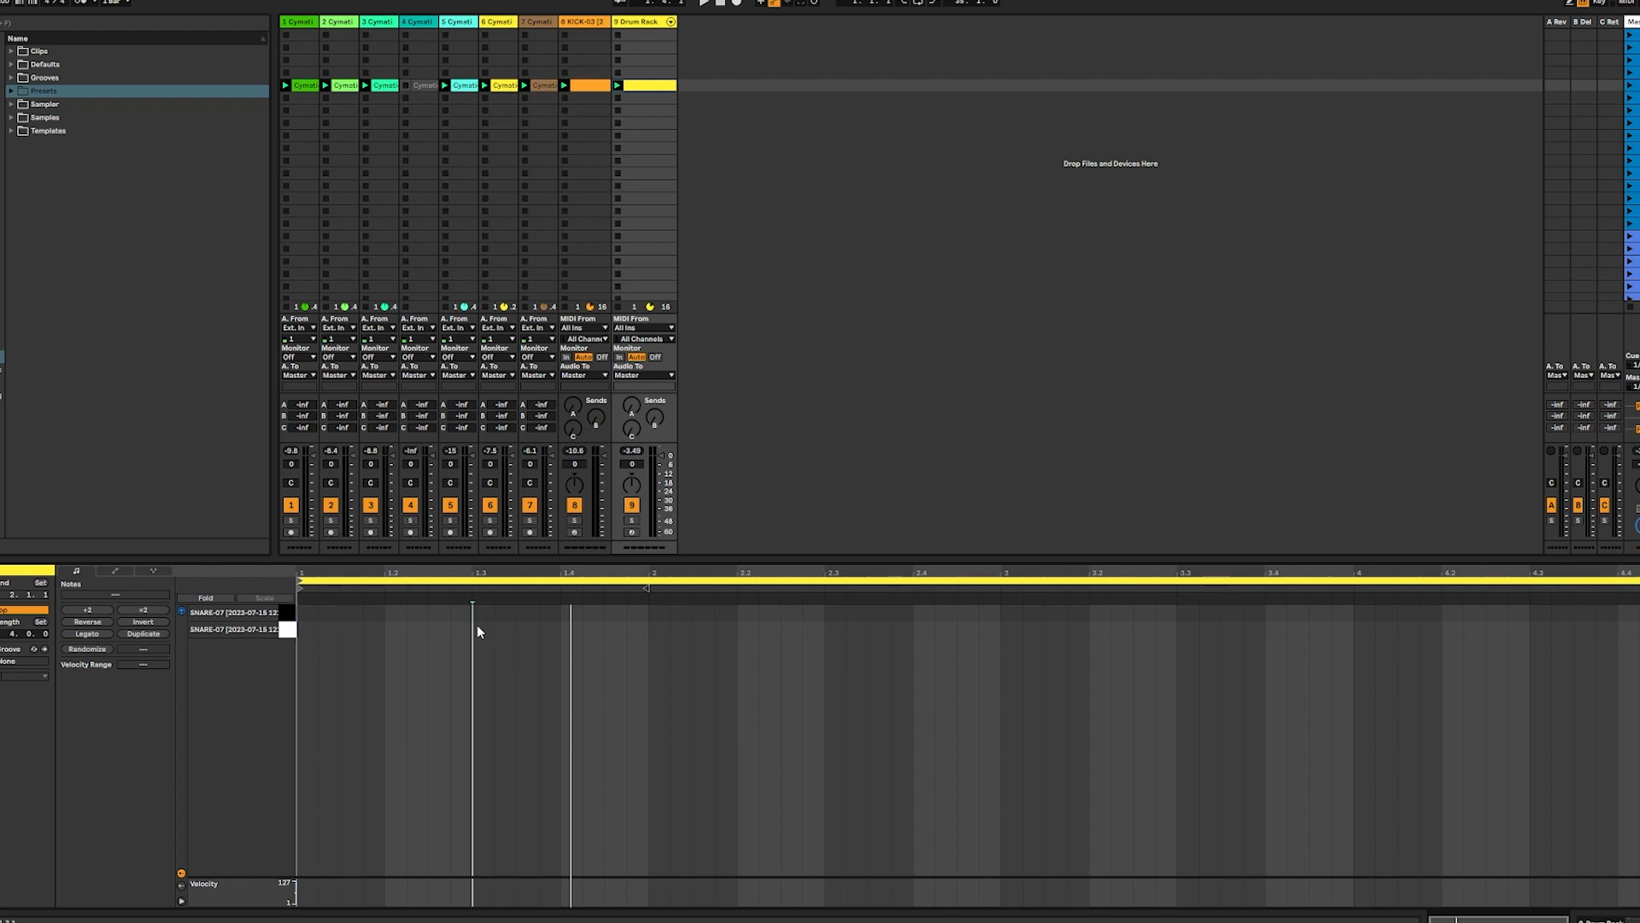
double_click(477, 629)
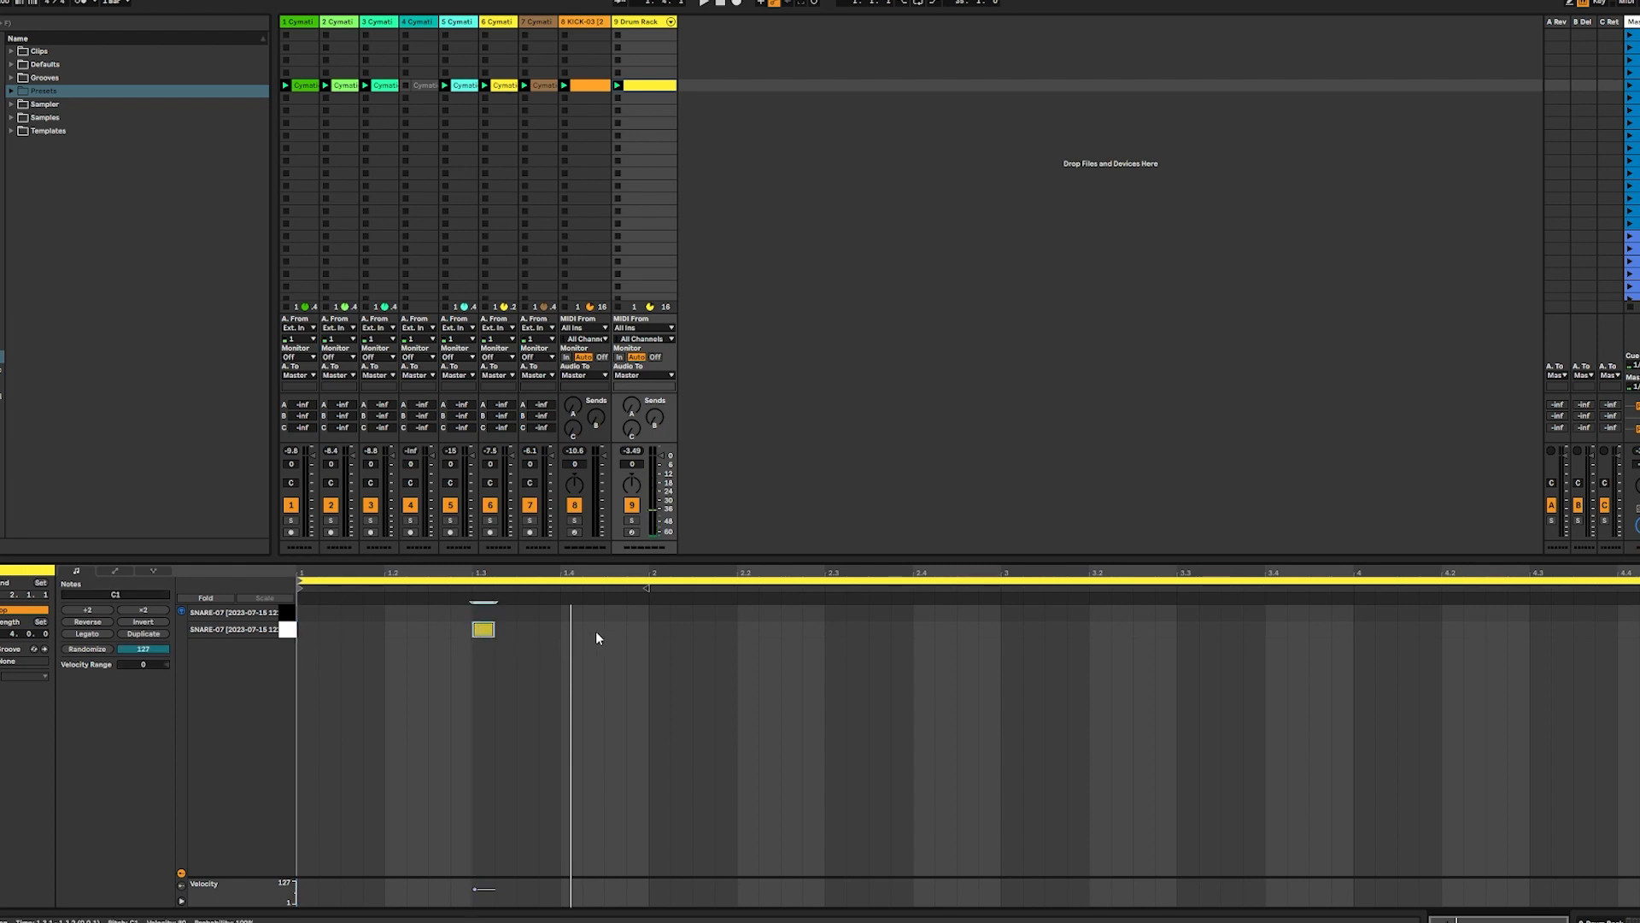
double_click(613, 612)
key("space")
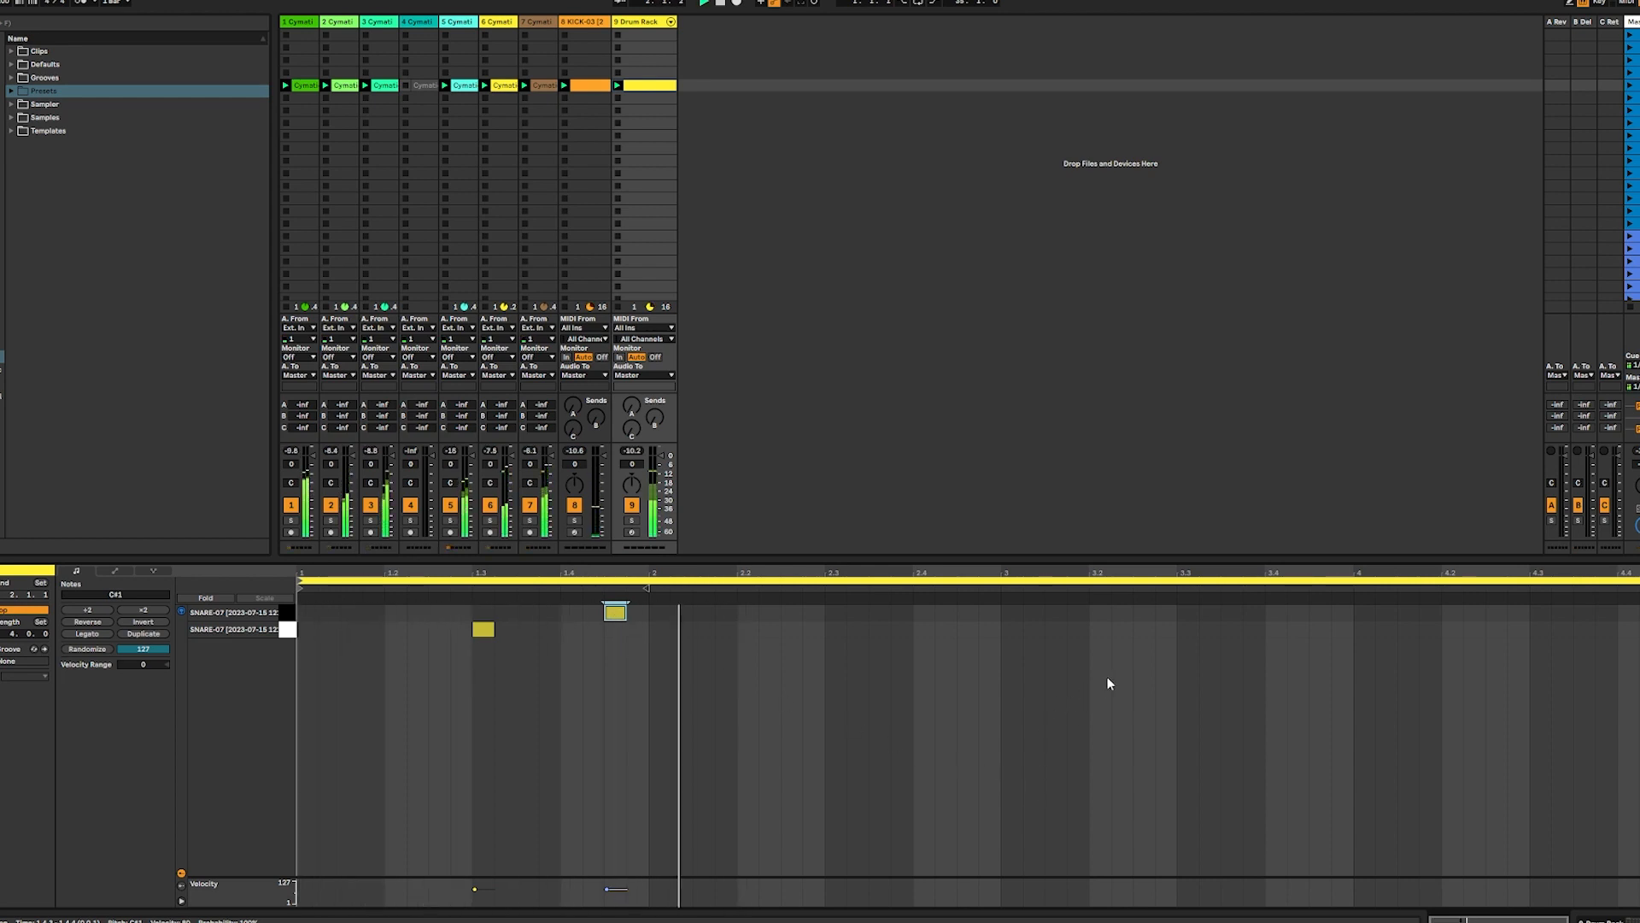
double_click(1187, 629)
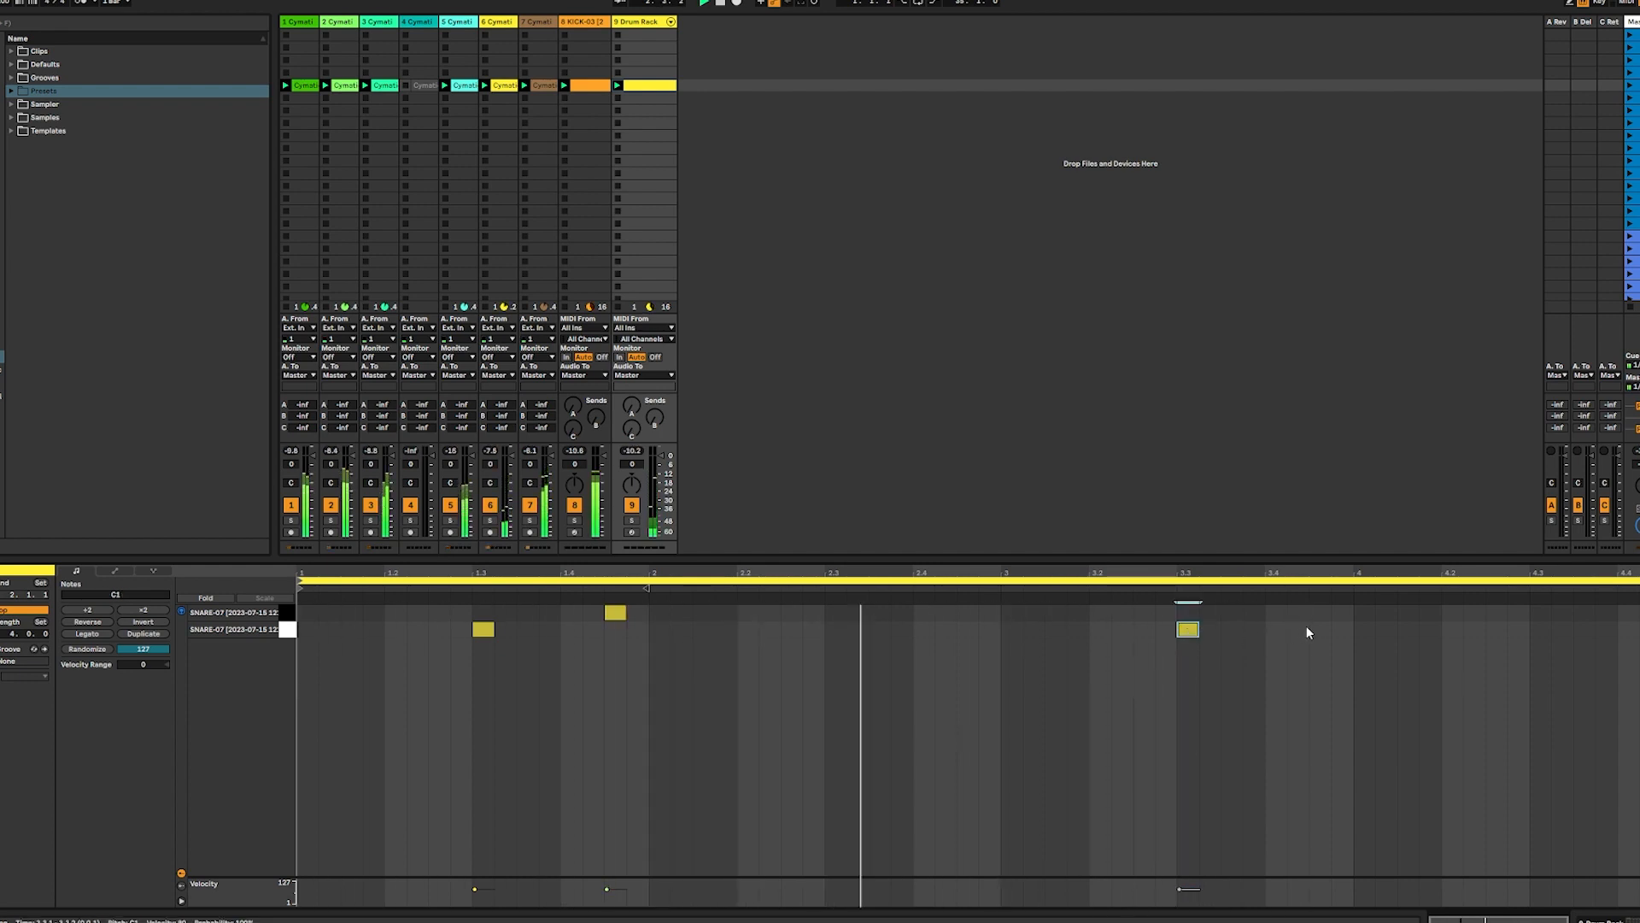
double_click(1457, 615)
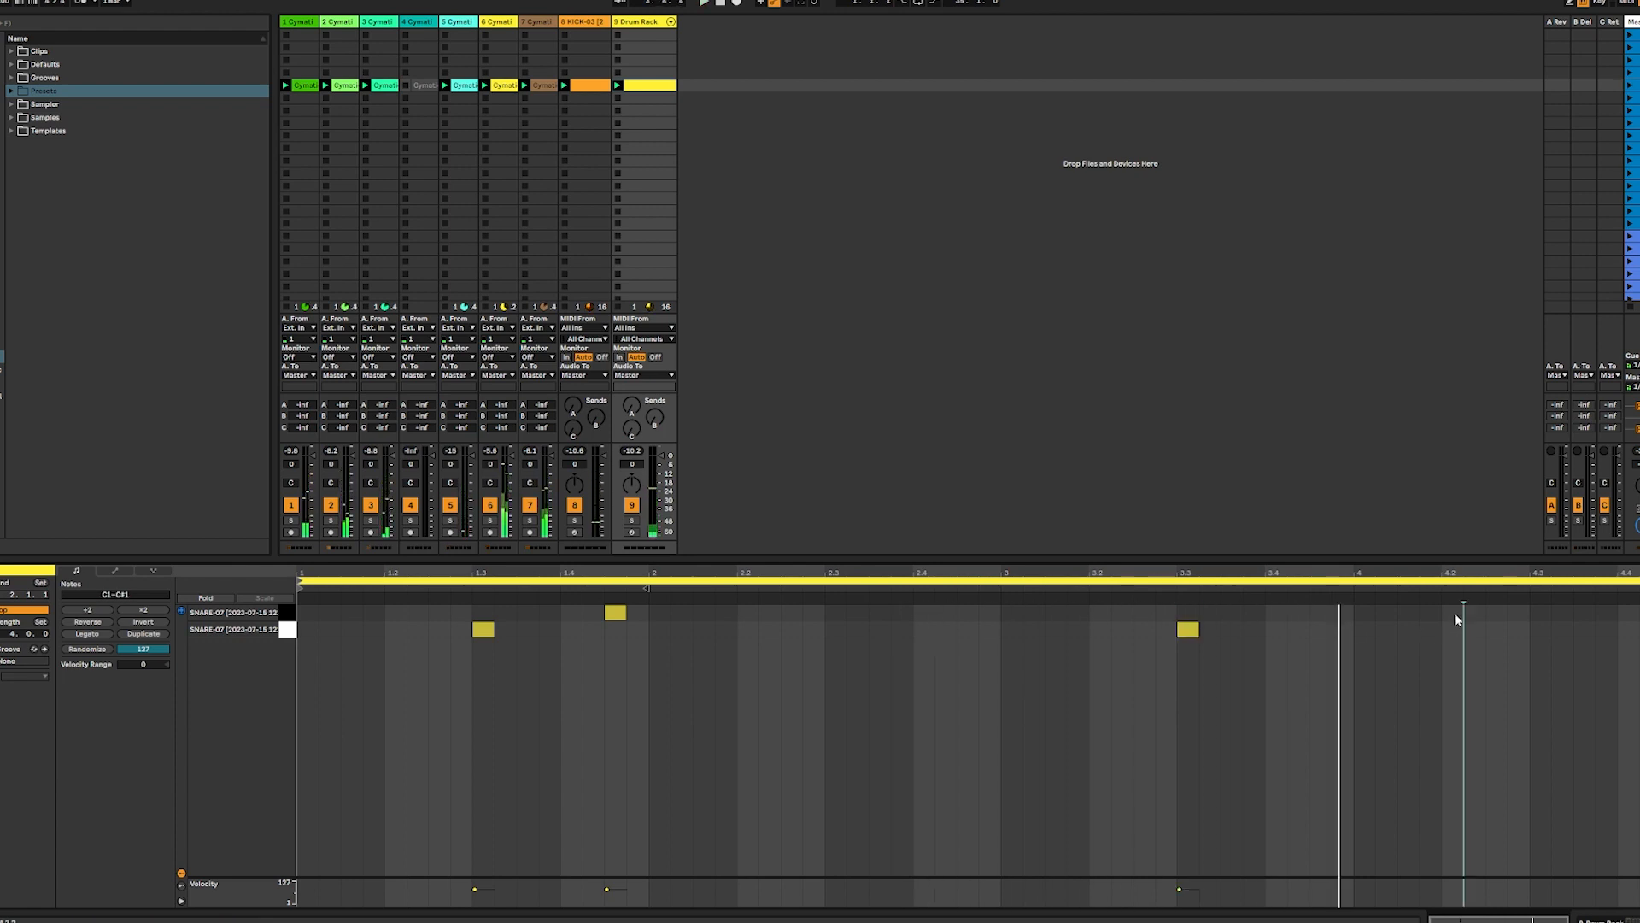
double_click(1628, 630)
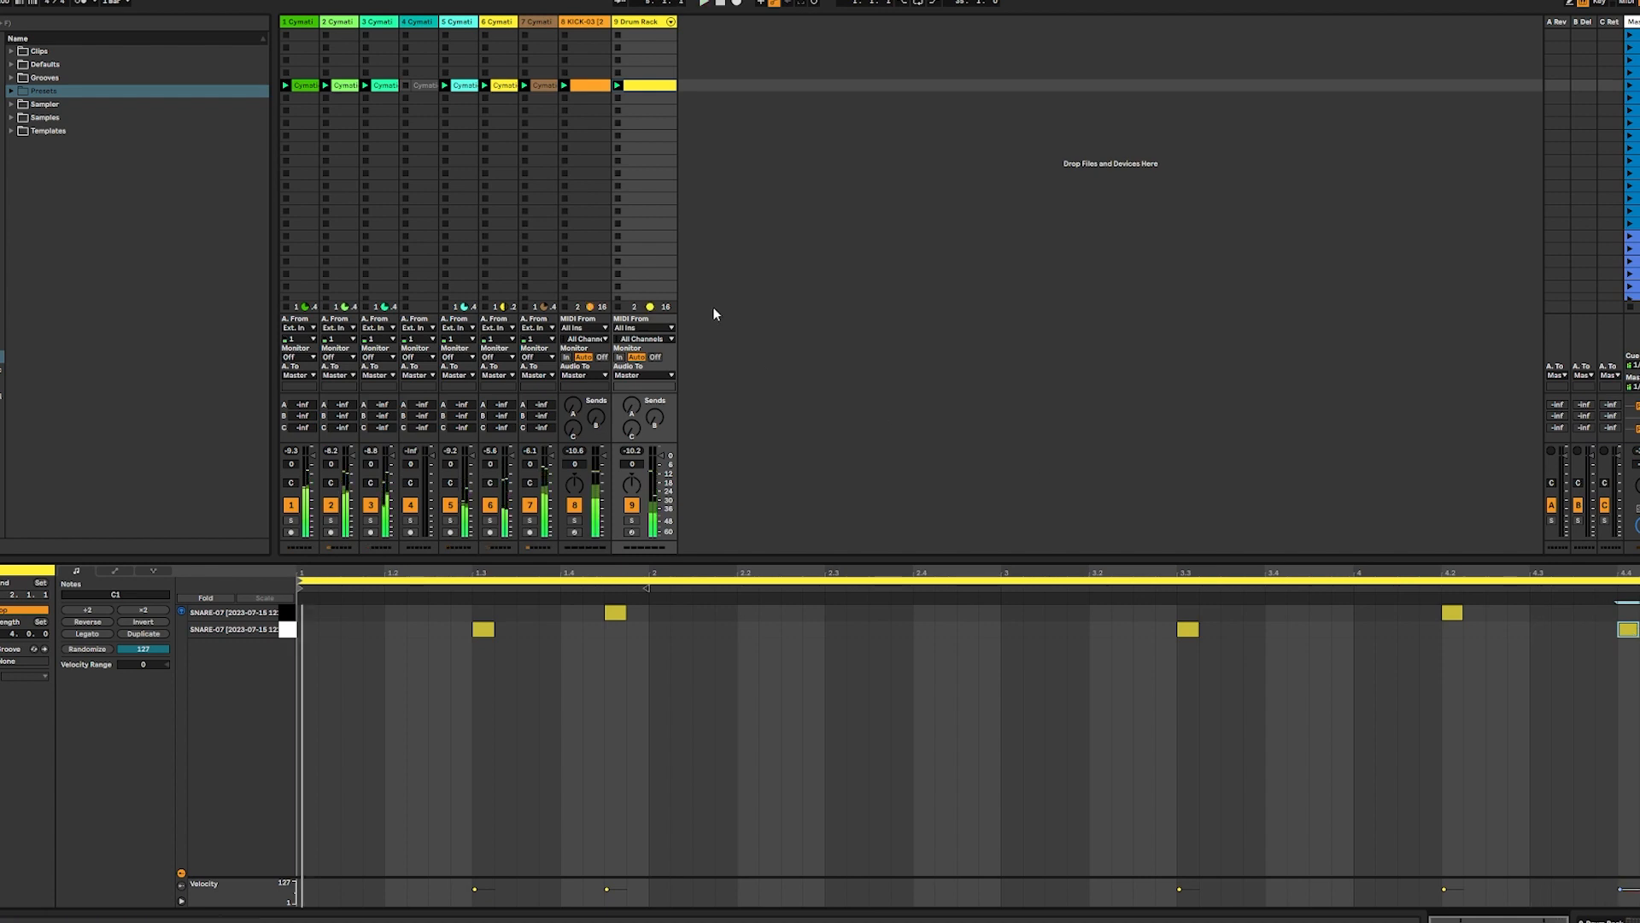
Add C3 notes at 3.4.3 and 4.3 in the kick clip, and set all kick note velocities to 127
left_click(589, 89)
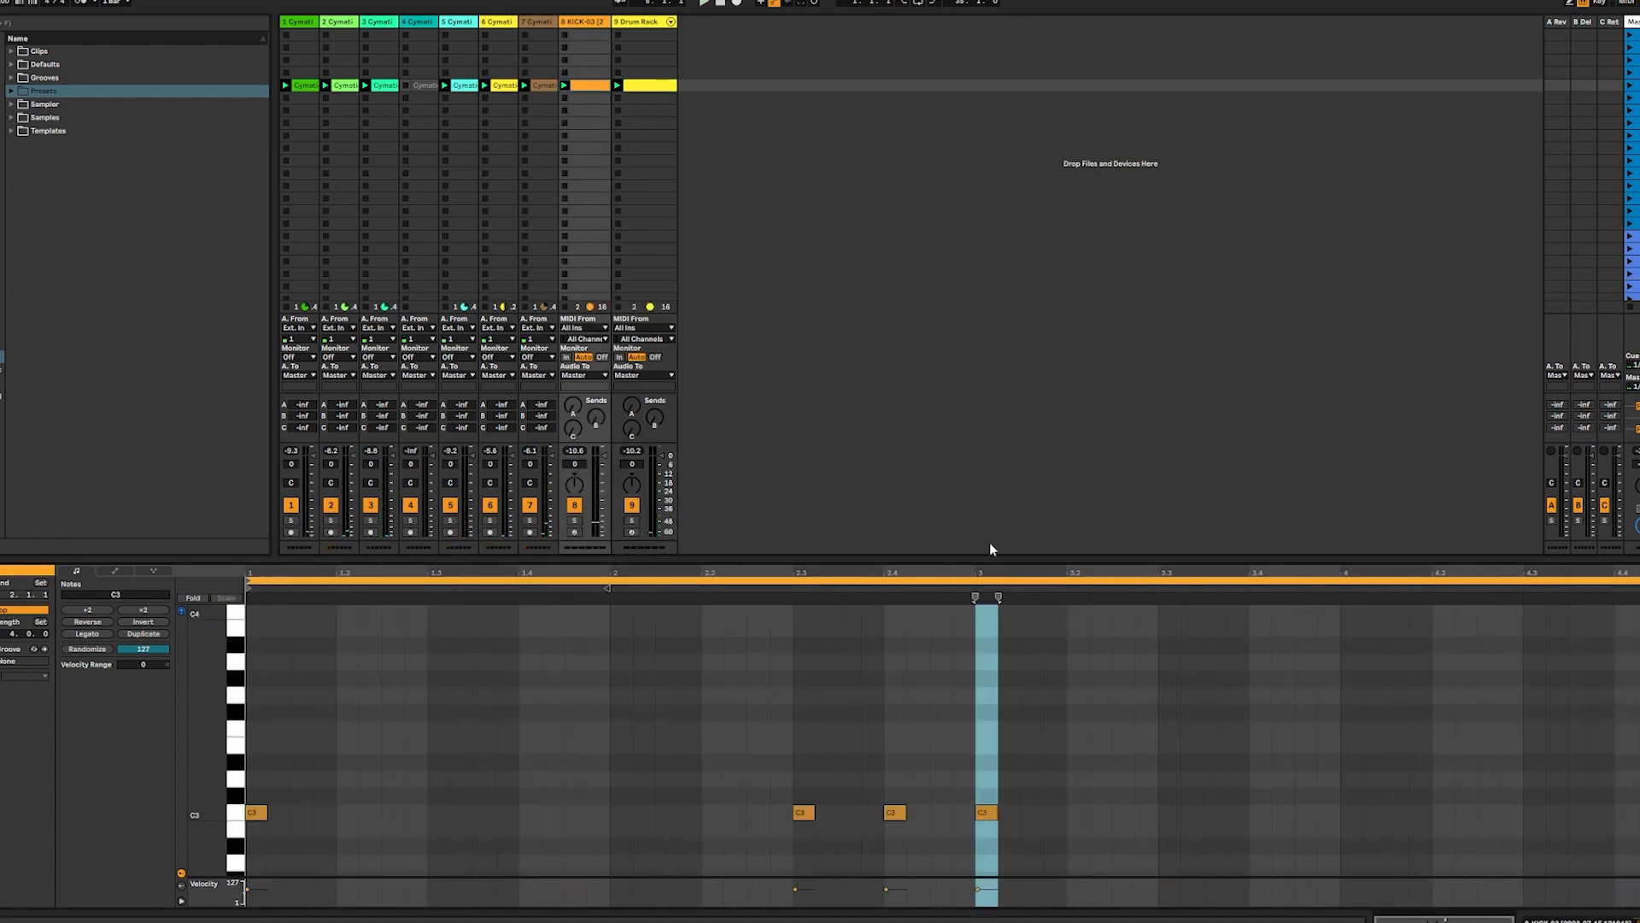
key("space")
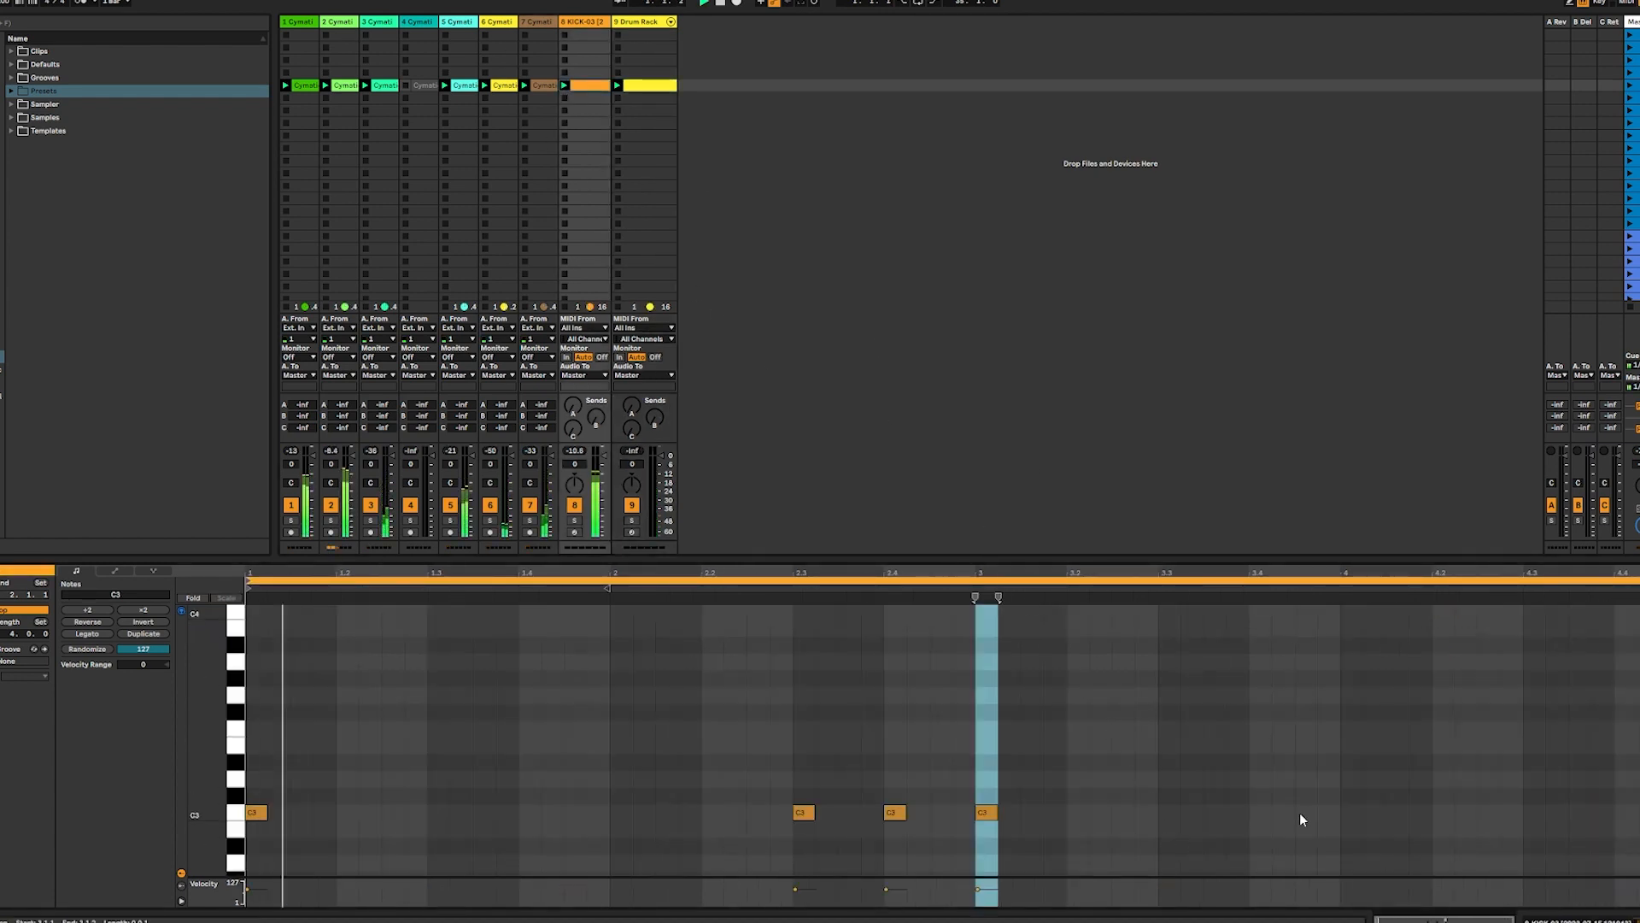
double_click(1304, 814)
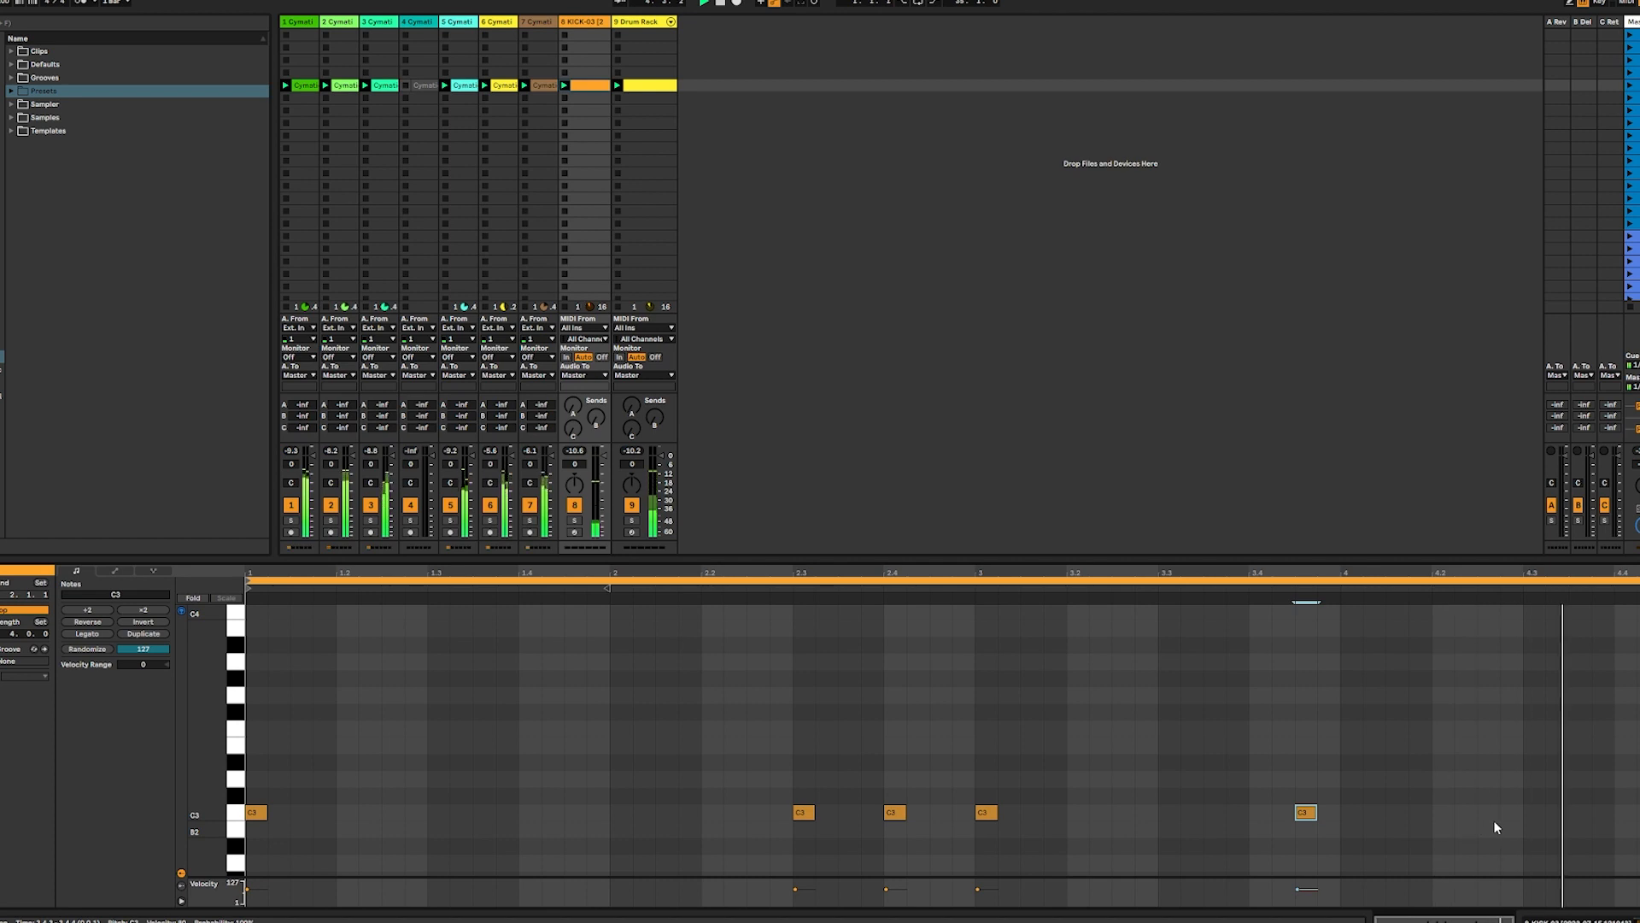
double_click(1543, 813)
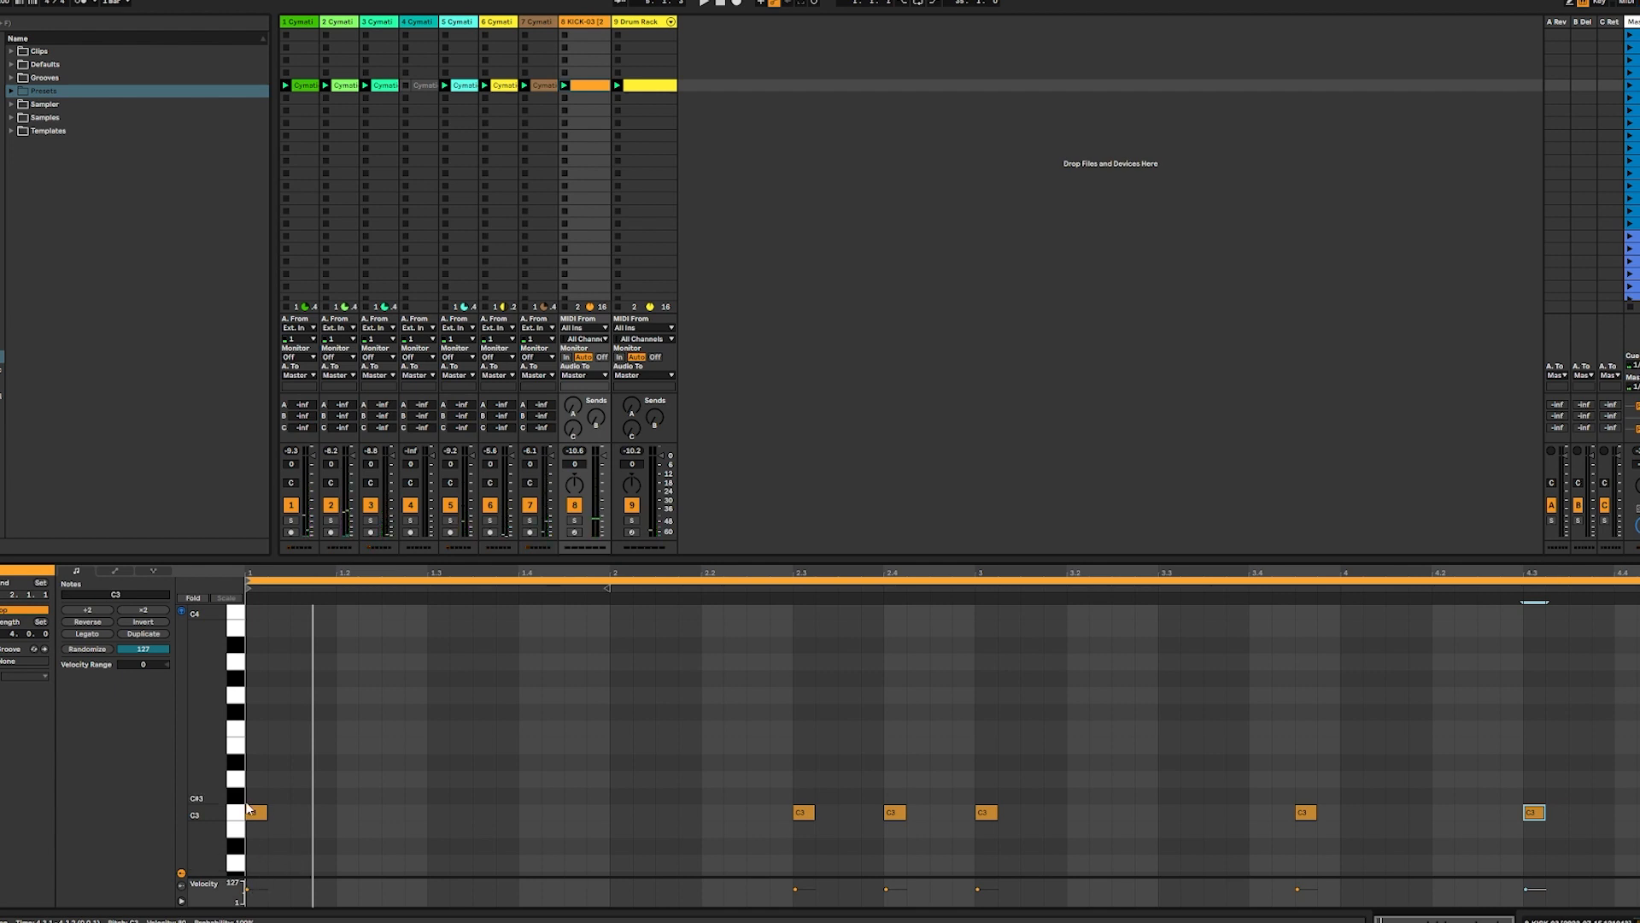
key("ctrl+a")
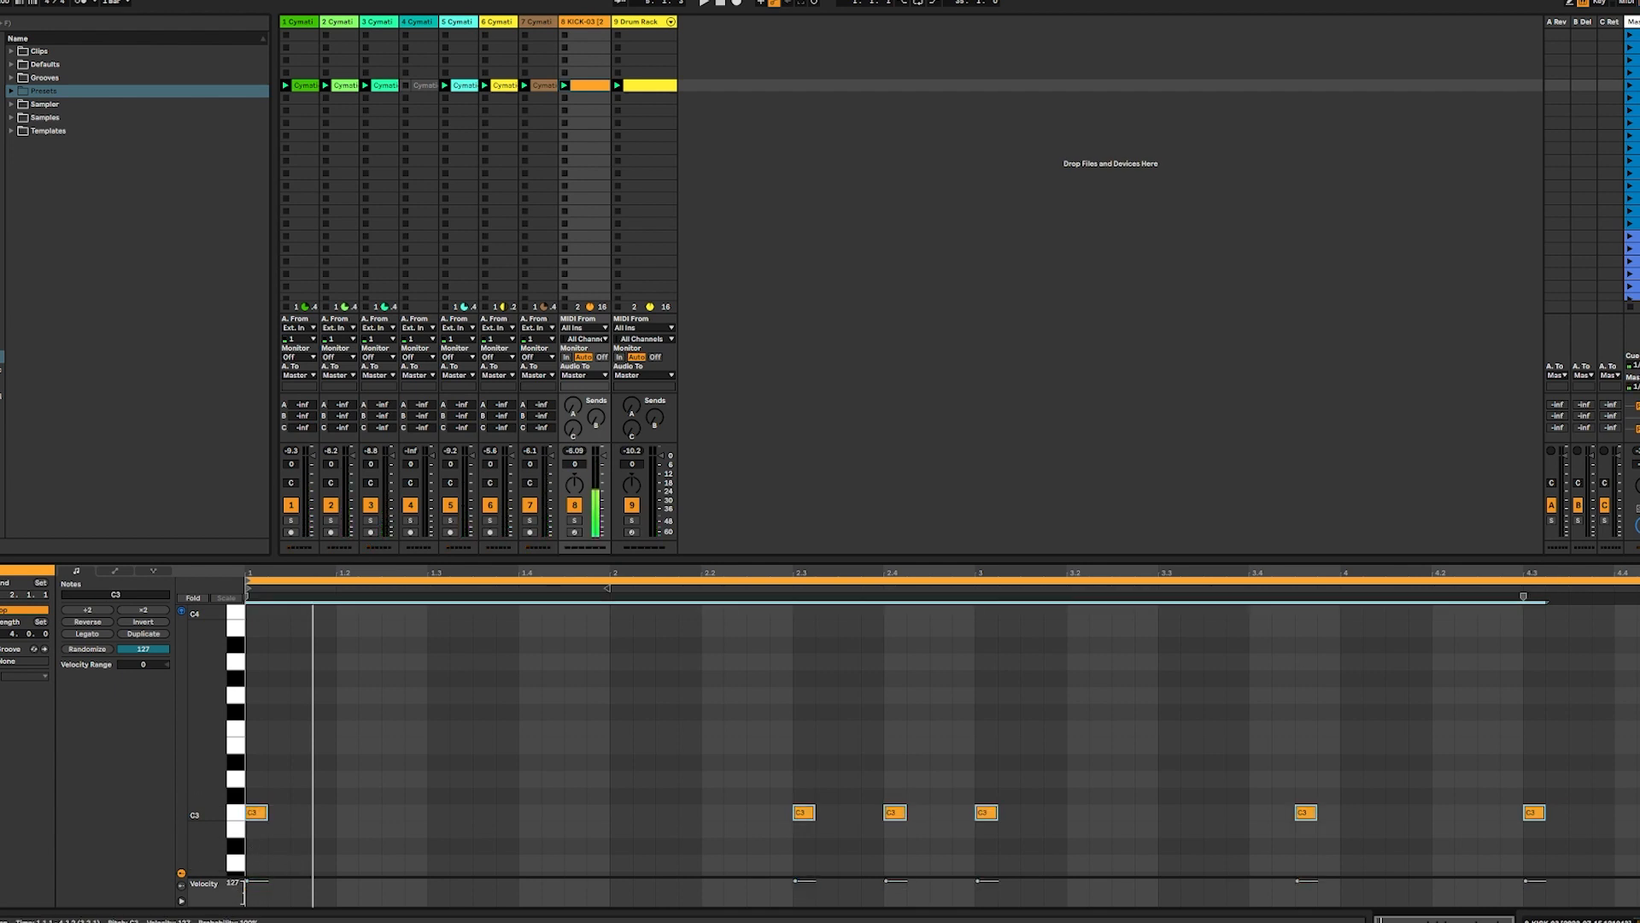
Insert a new MIDI track after the Drum Rack and create a 4-bar clip in the playing scene's row
right_click(711, 36)
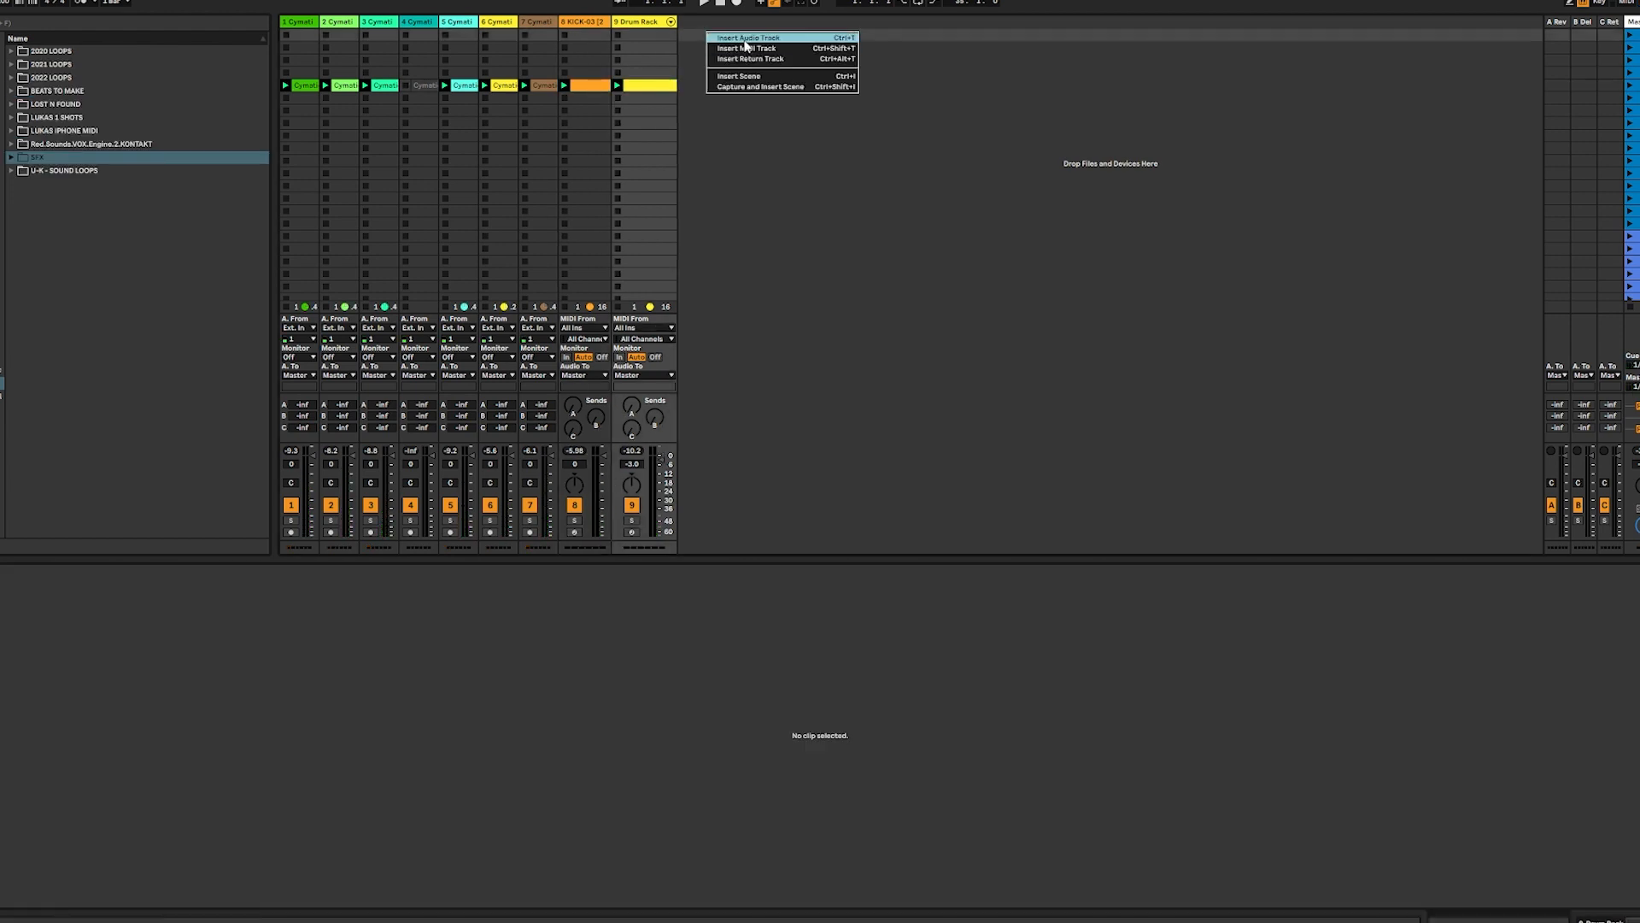
left_click(742, 49)
double_click(711, 87)
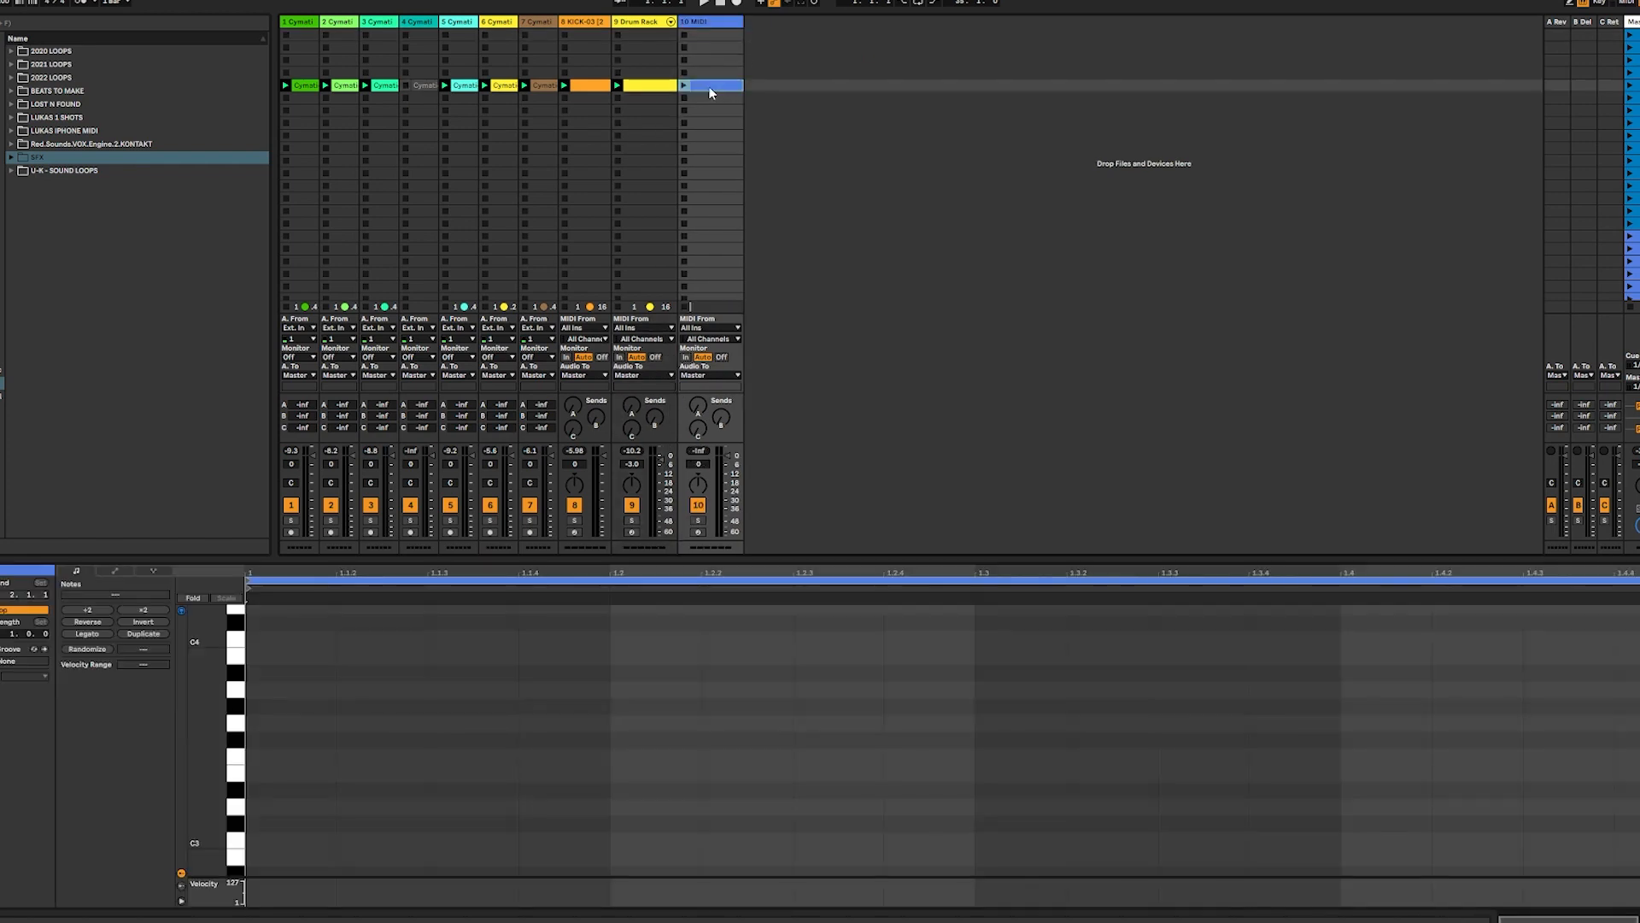
left_click(11, 634)
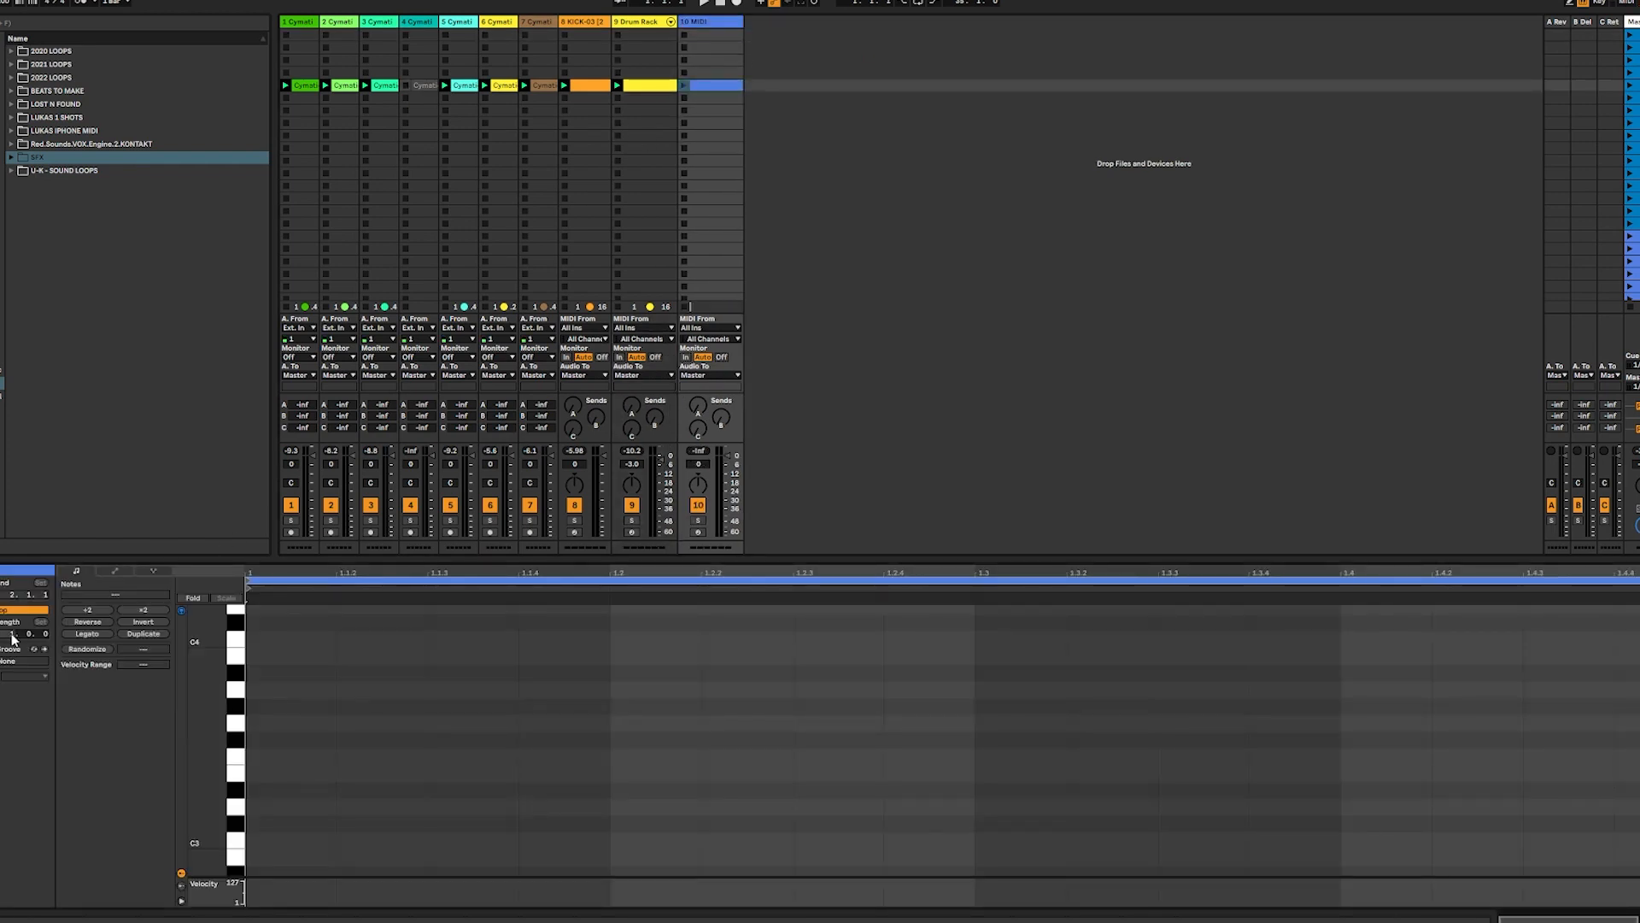
key("Return")
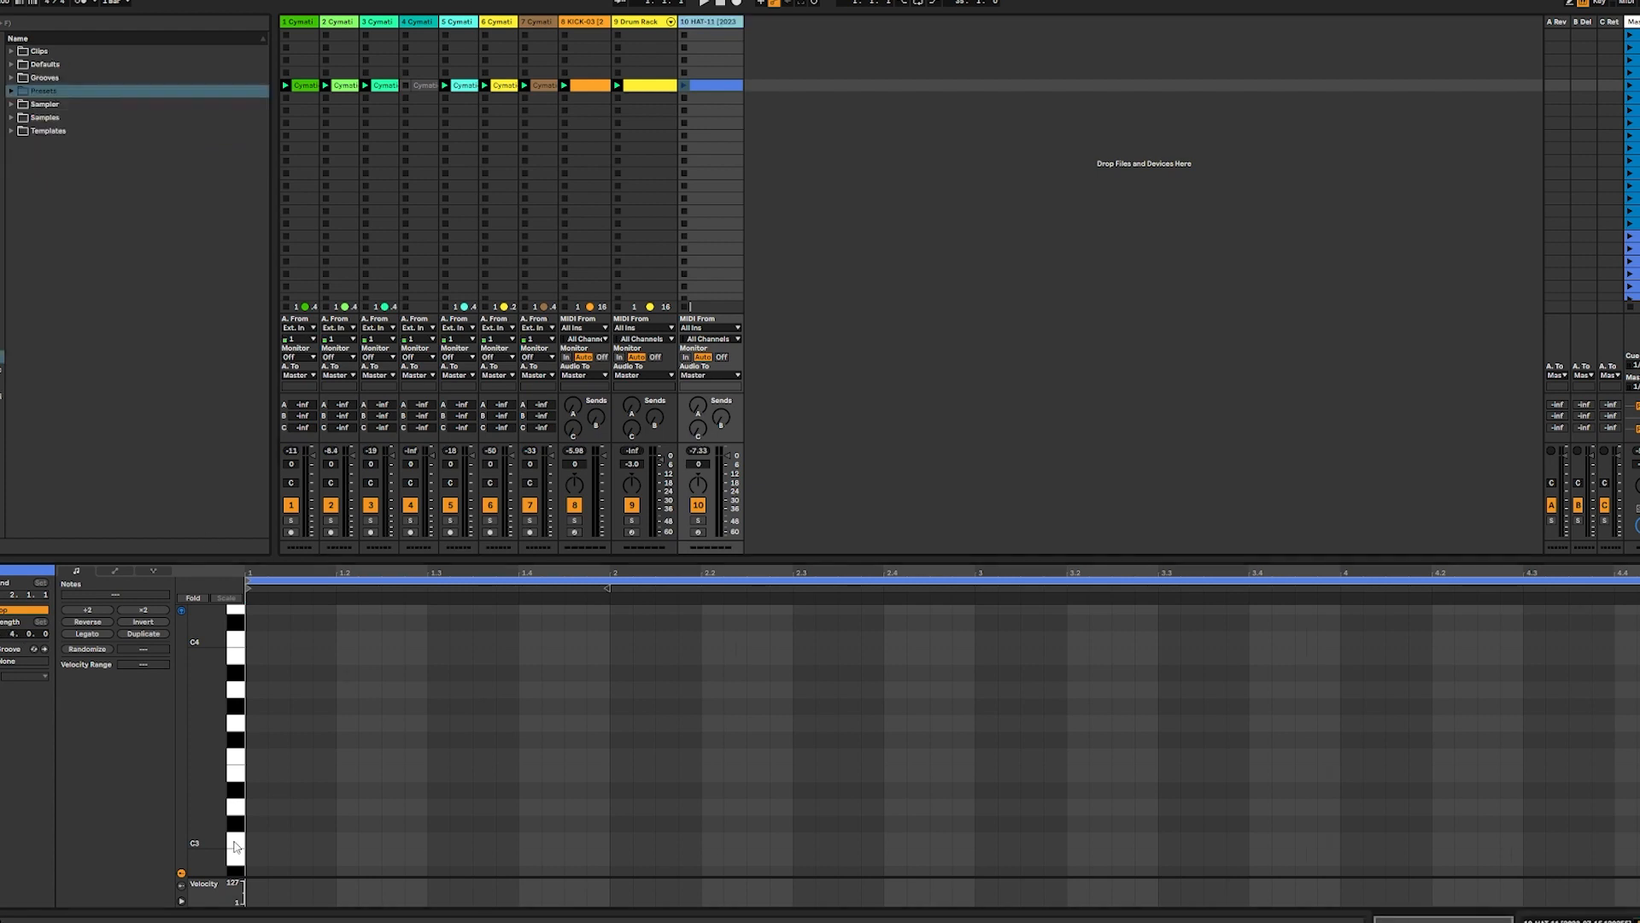
Audition the hi-hat sample repeatedly on C3
left_click(237, 846)
left_click(236, 846)
left_click(237, 845)
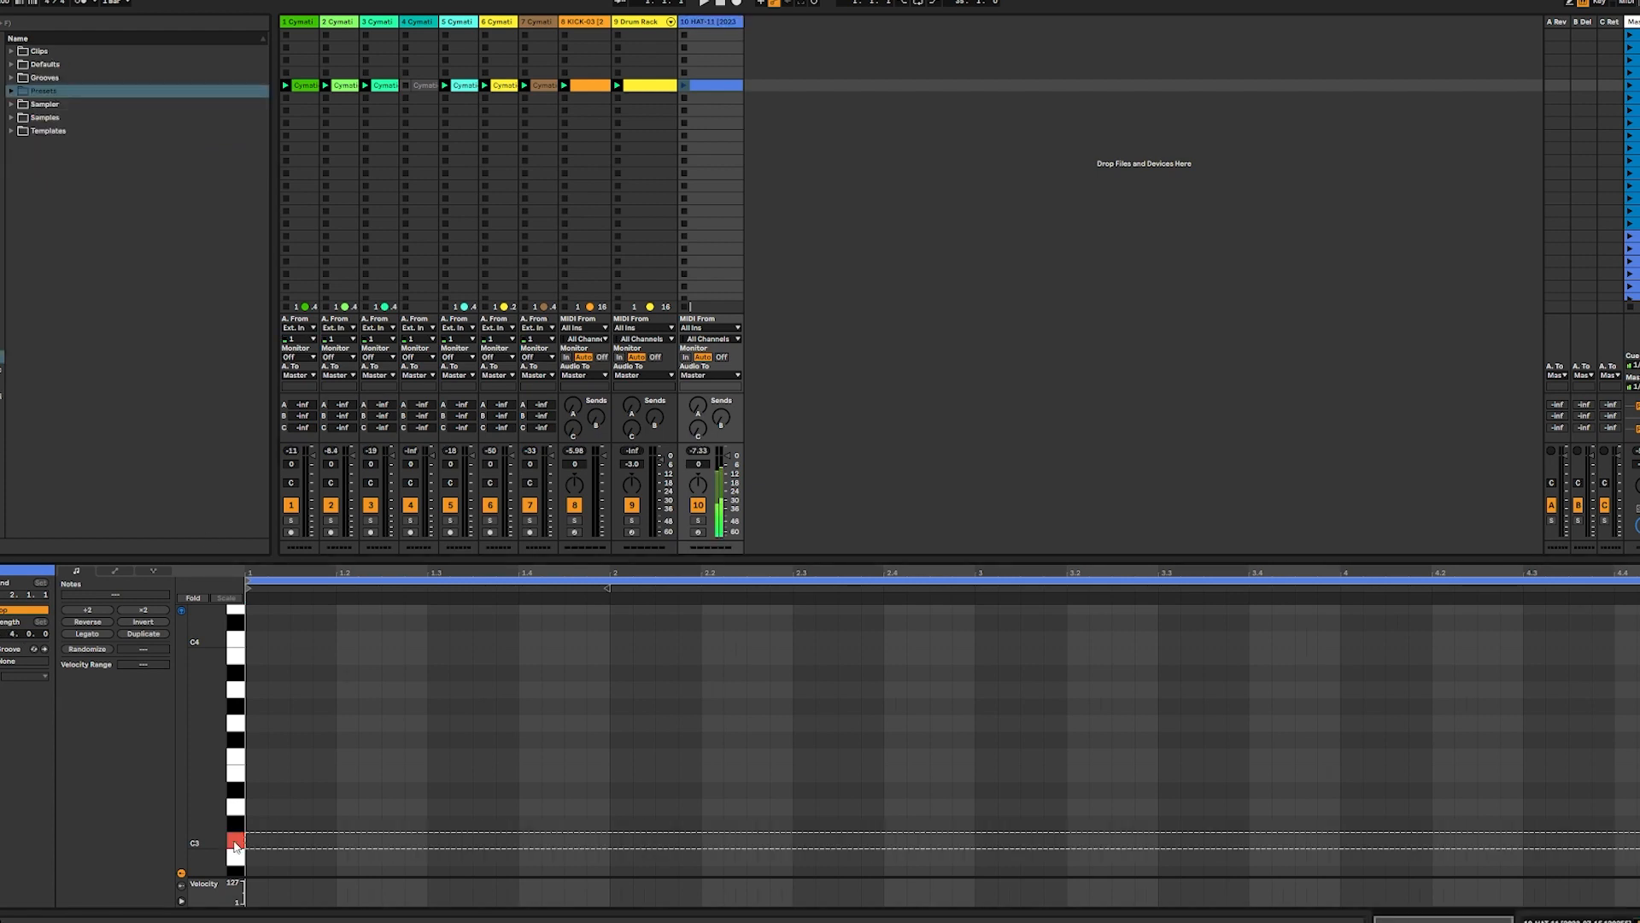
left_click(237, 846)
left_click(236, 846)
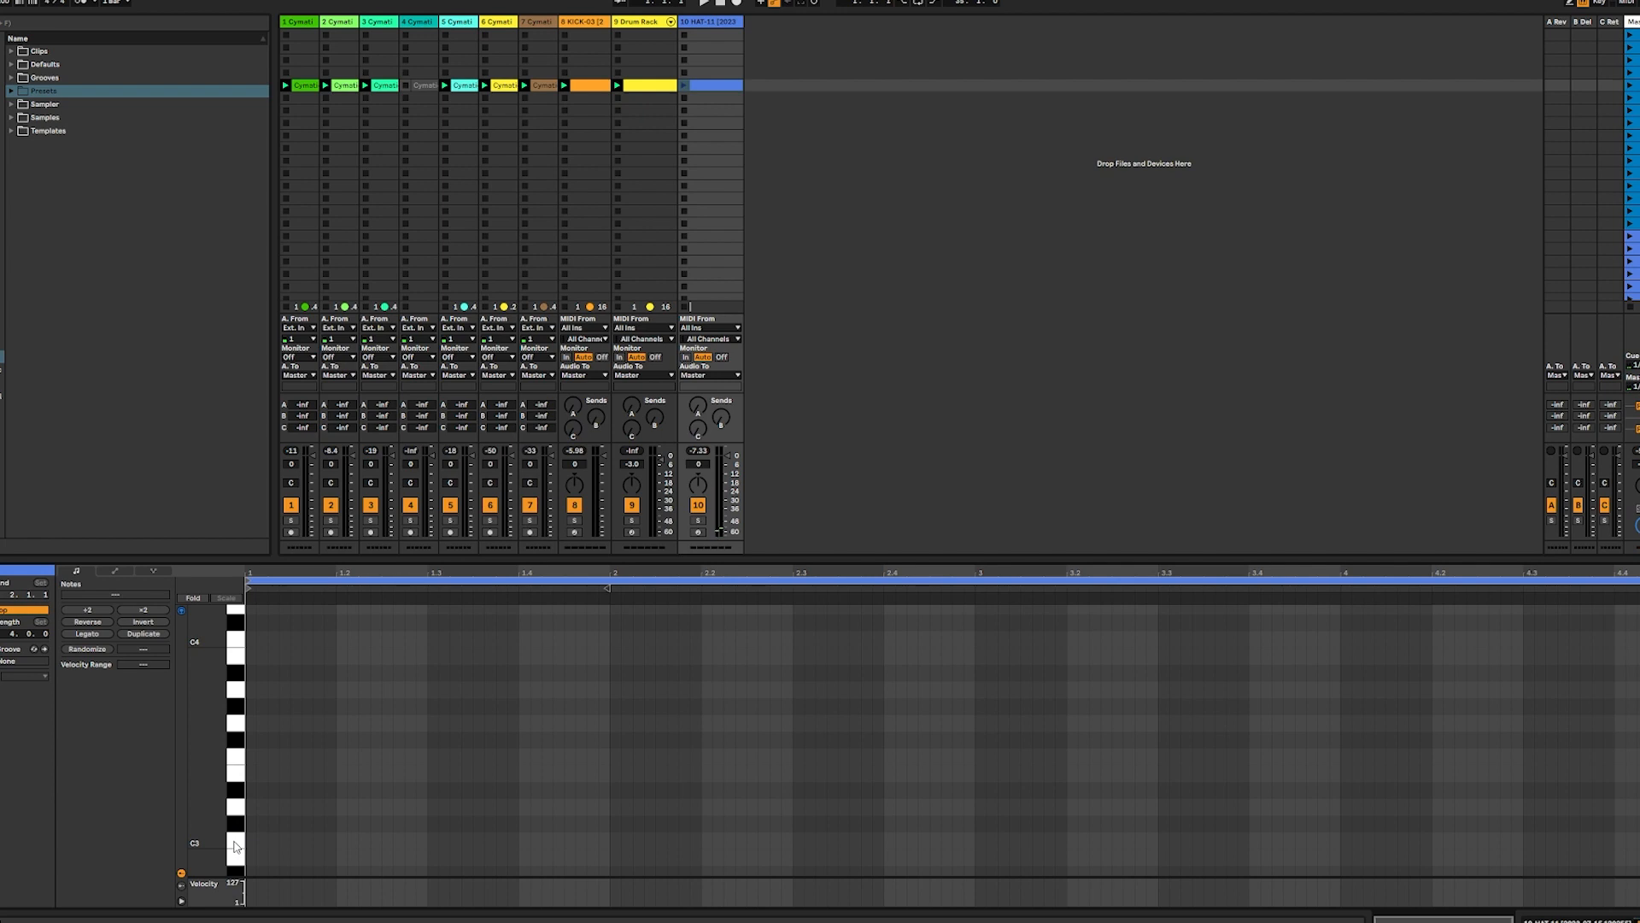
Add six 1/32 hi-hat notes on C3 across the first three beats of bar 1, playing the loop meanwhile
double_click(250, 841)
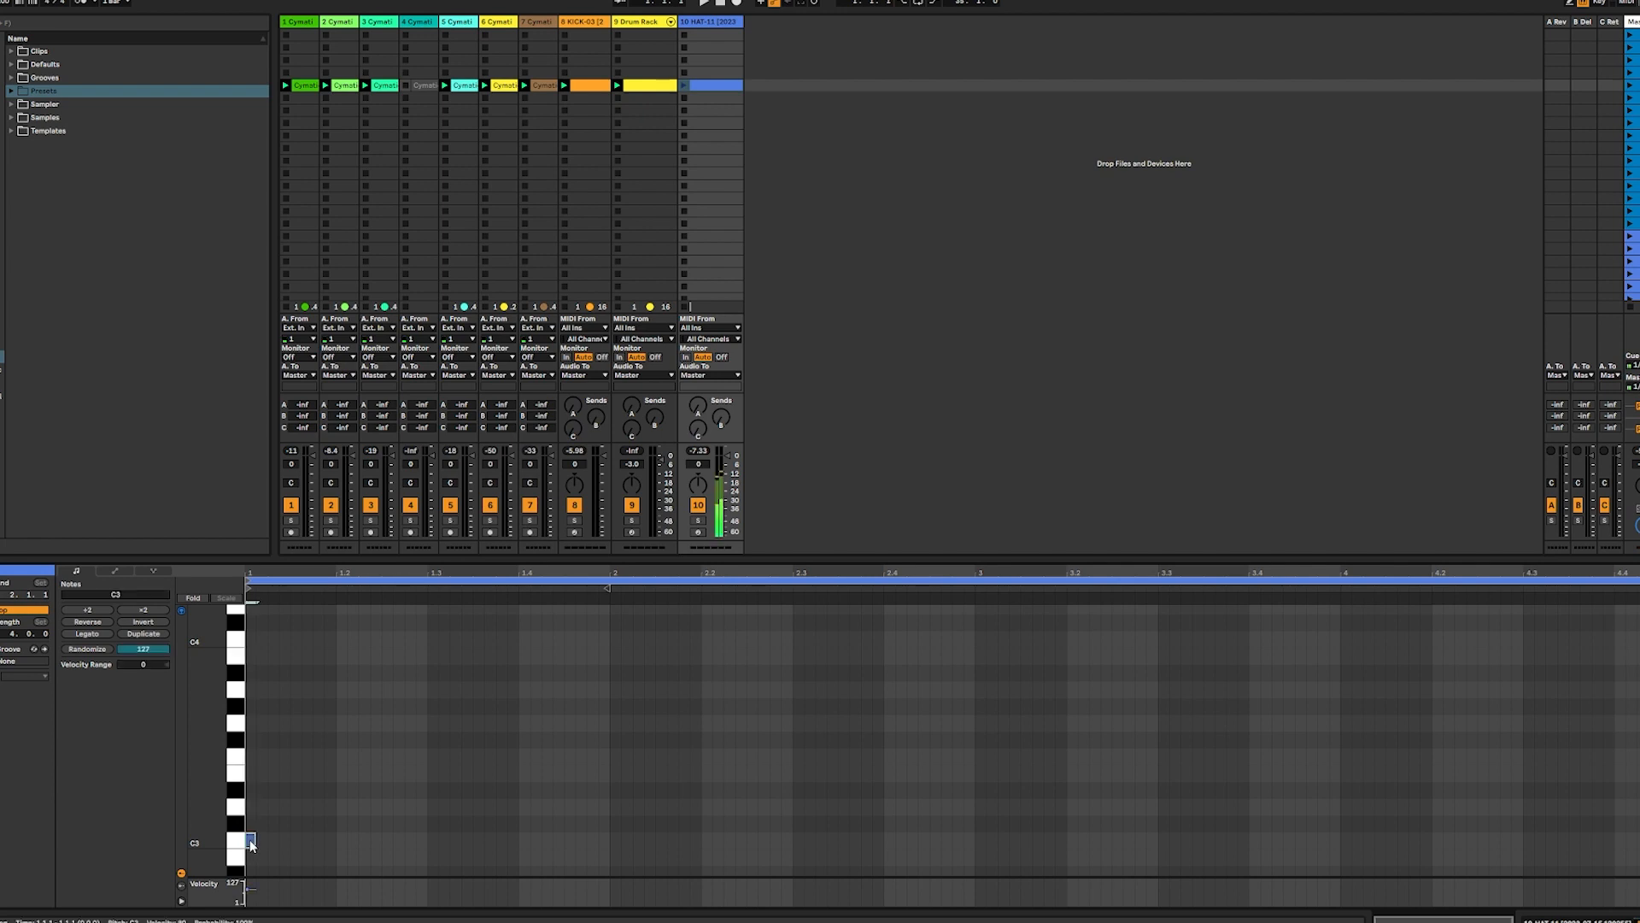
double_click(329, 841)
left_click(684, 86)
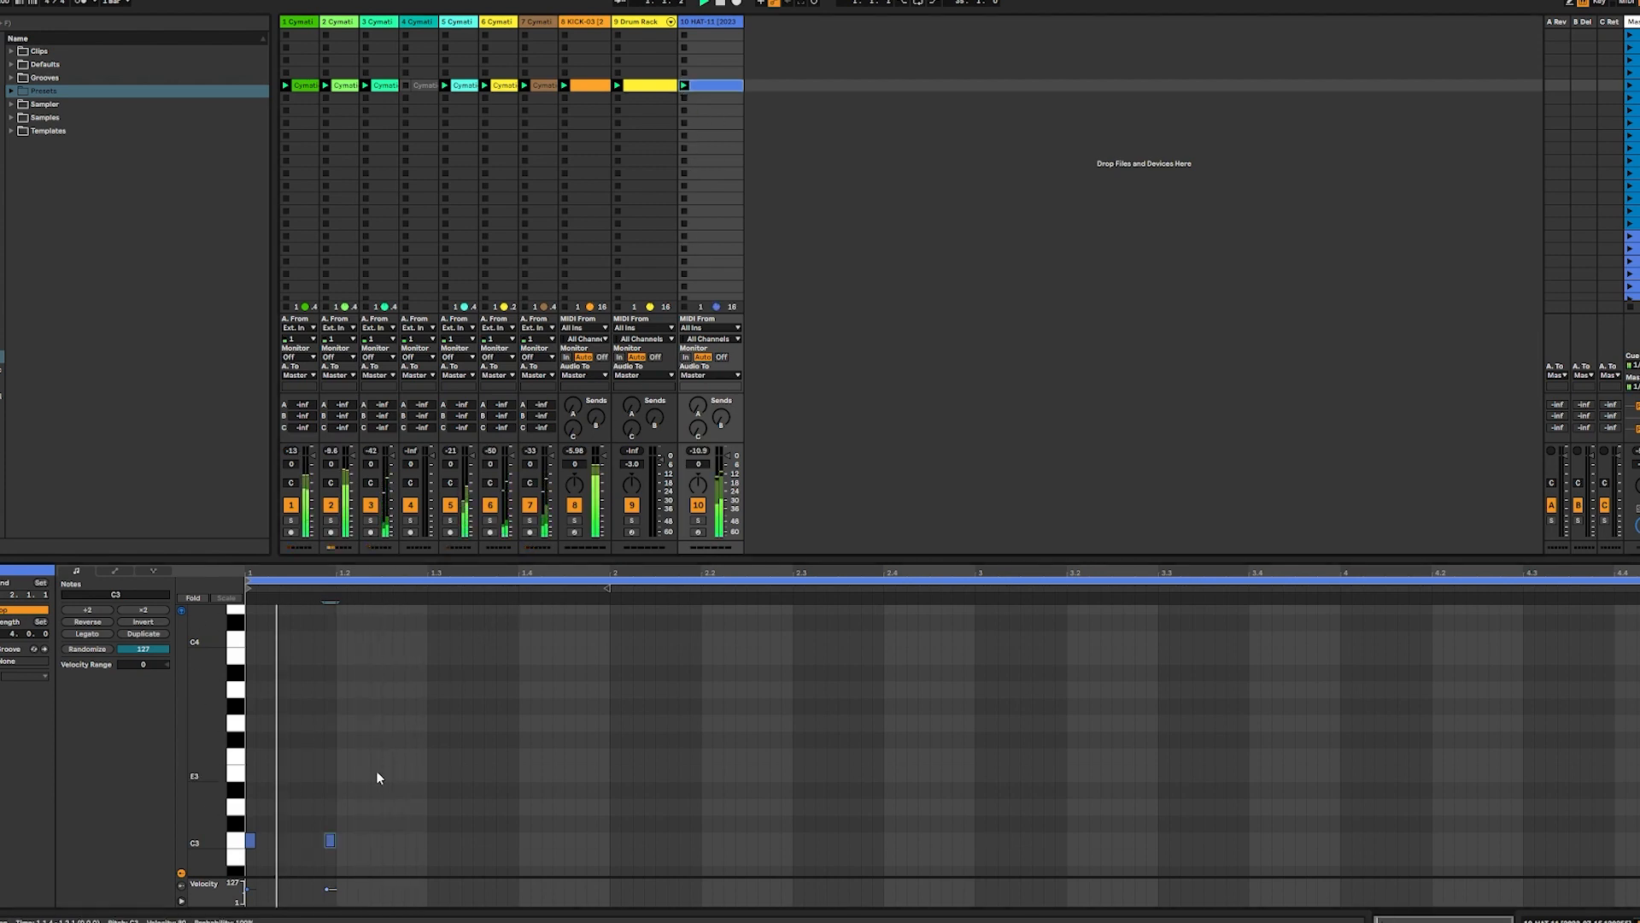
double_click(397, 843)
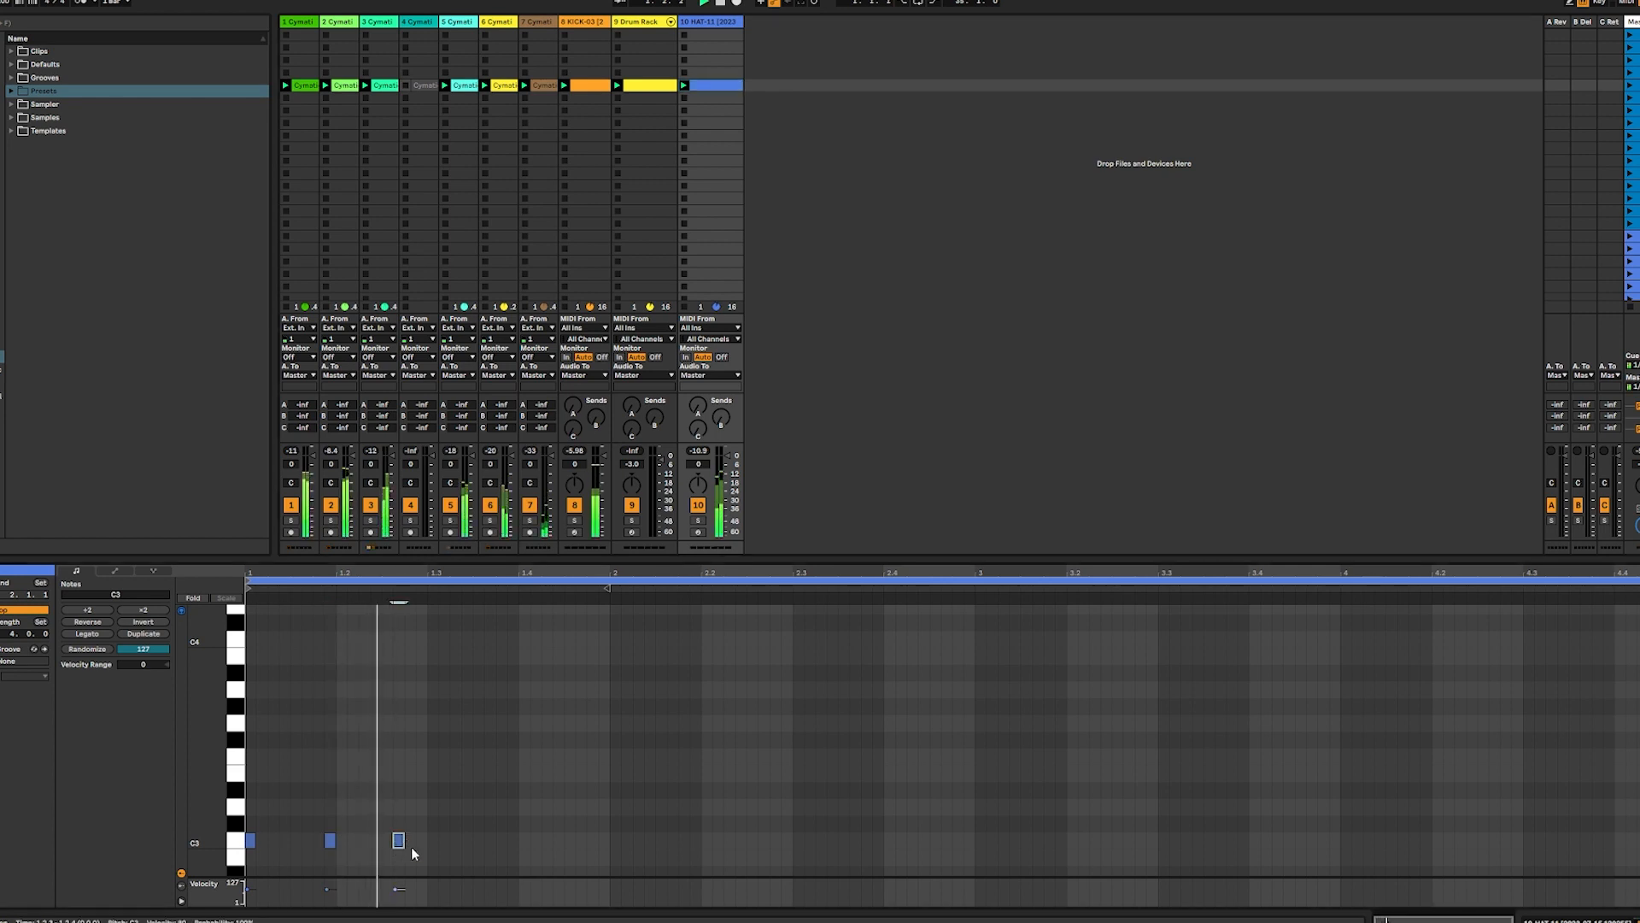
double_click(444, 843)
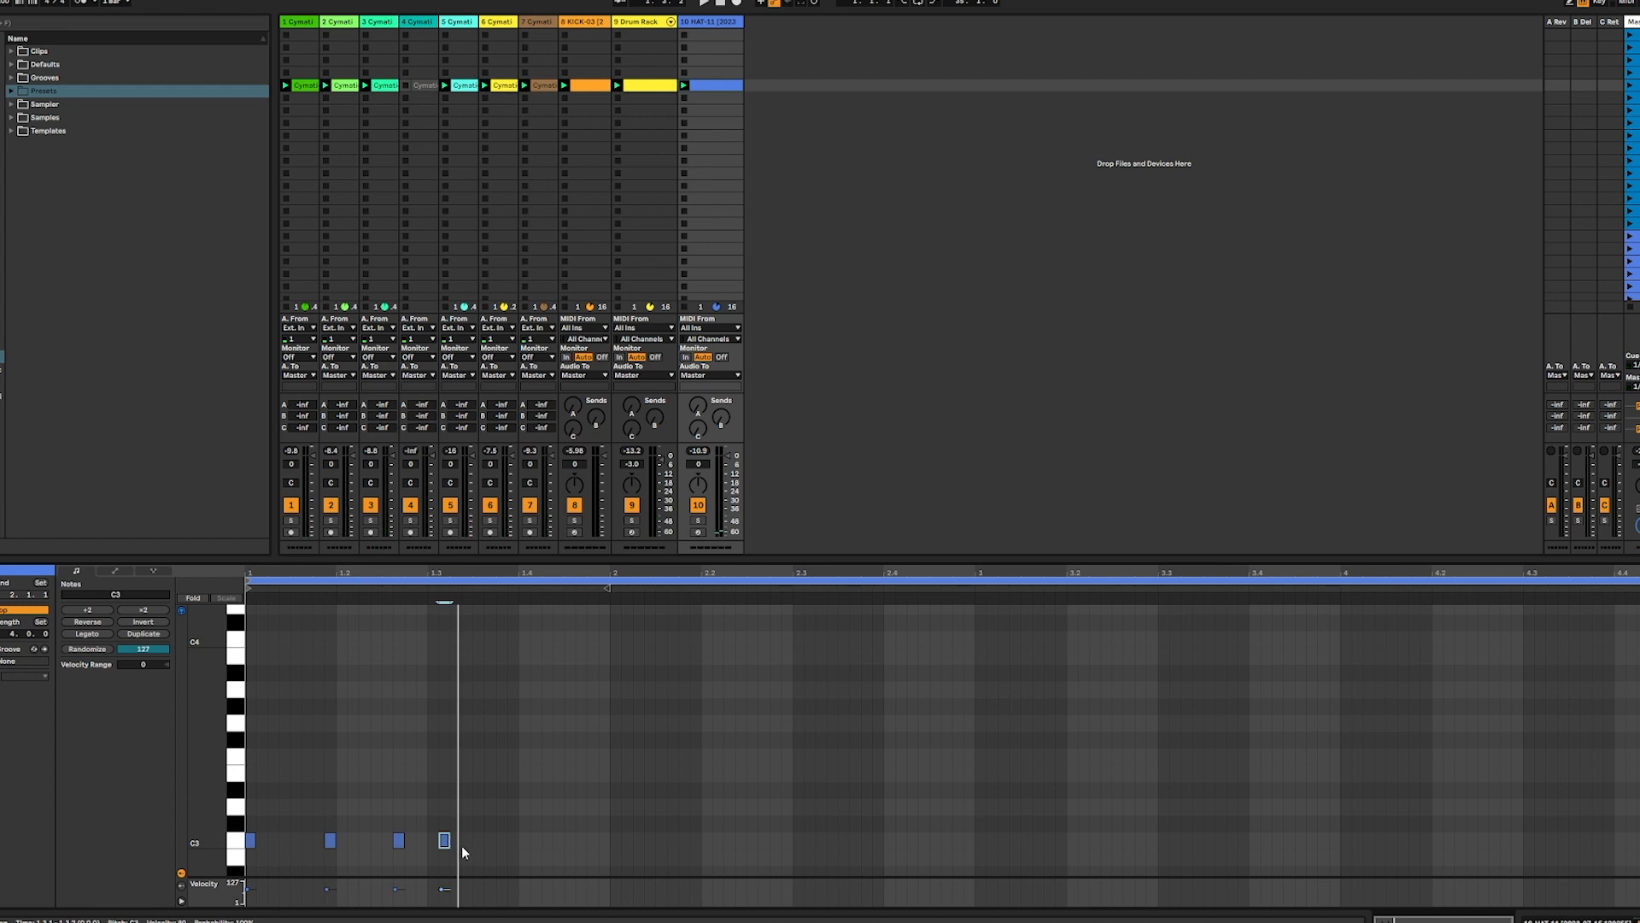
double_click(467, 842)
double_click(489, 842)
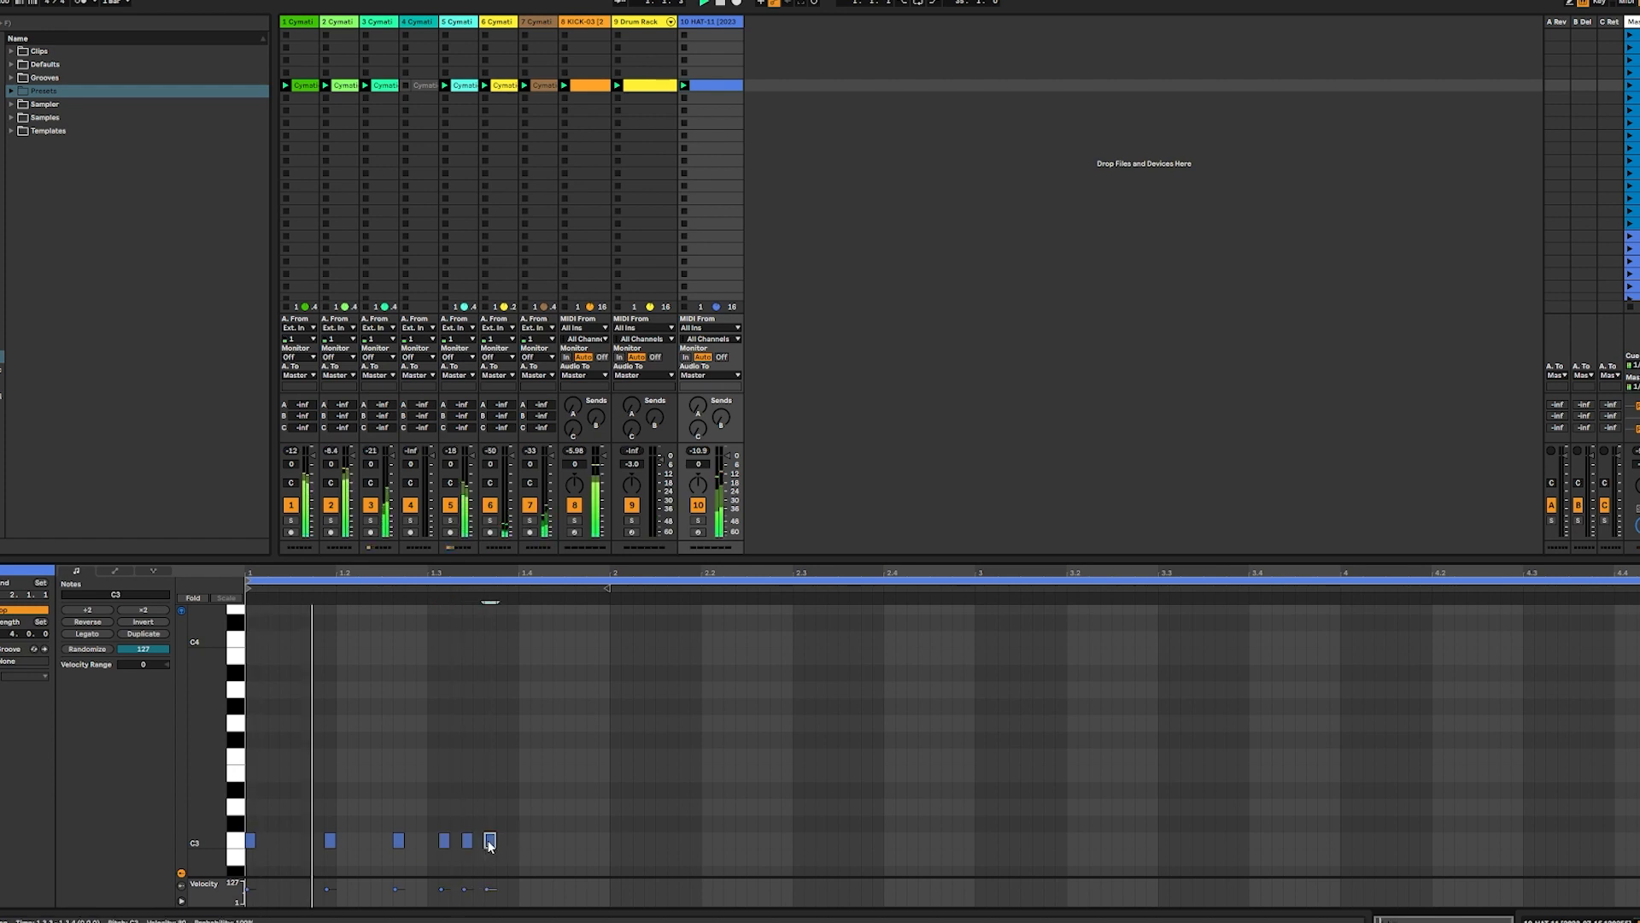
Set the clip's fixed grid to 1/16 and move the last three hi-hat notes to 1.3.2, 1.3.3 and 1.3.4
left_click_drag(435, 853, 519, 854)
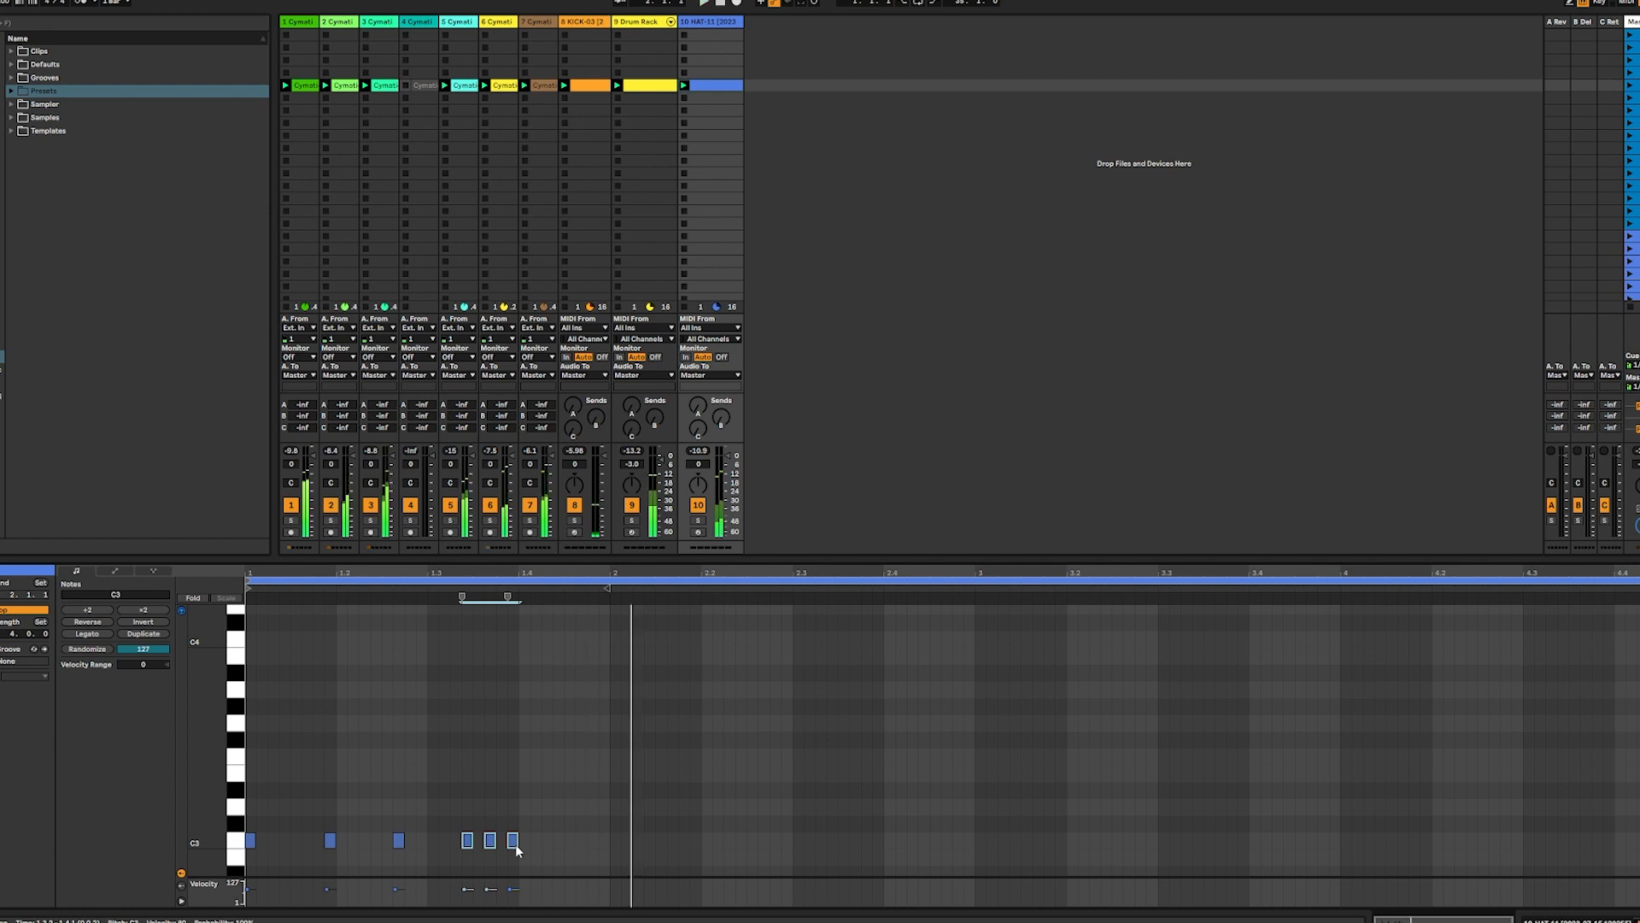
right_click(1501, 743)
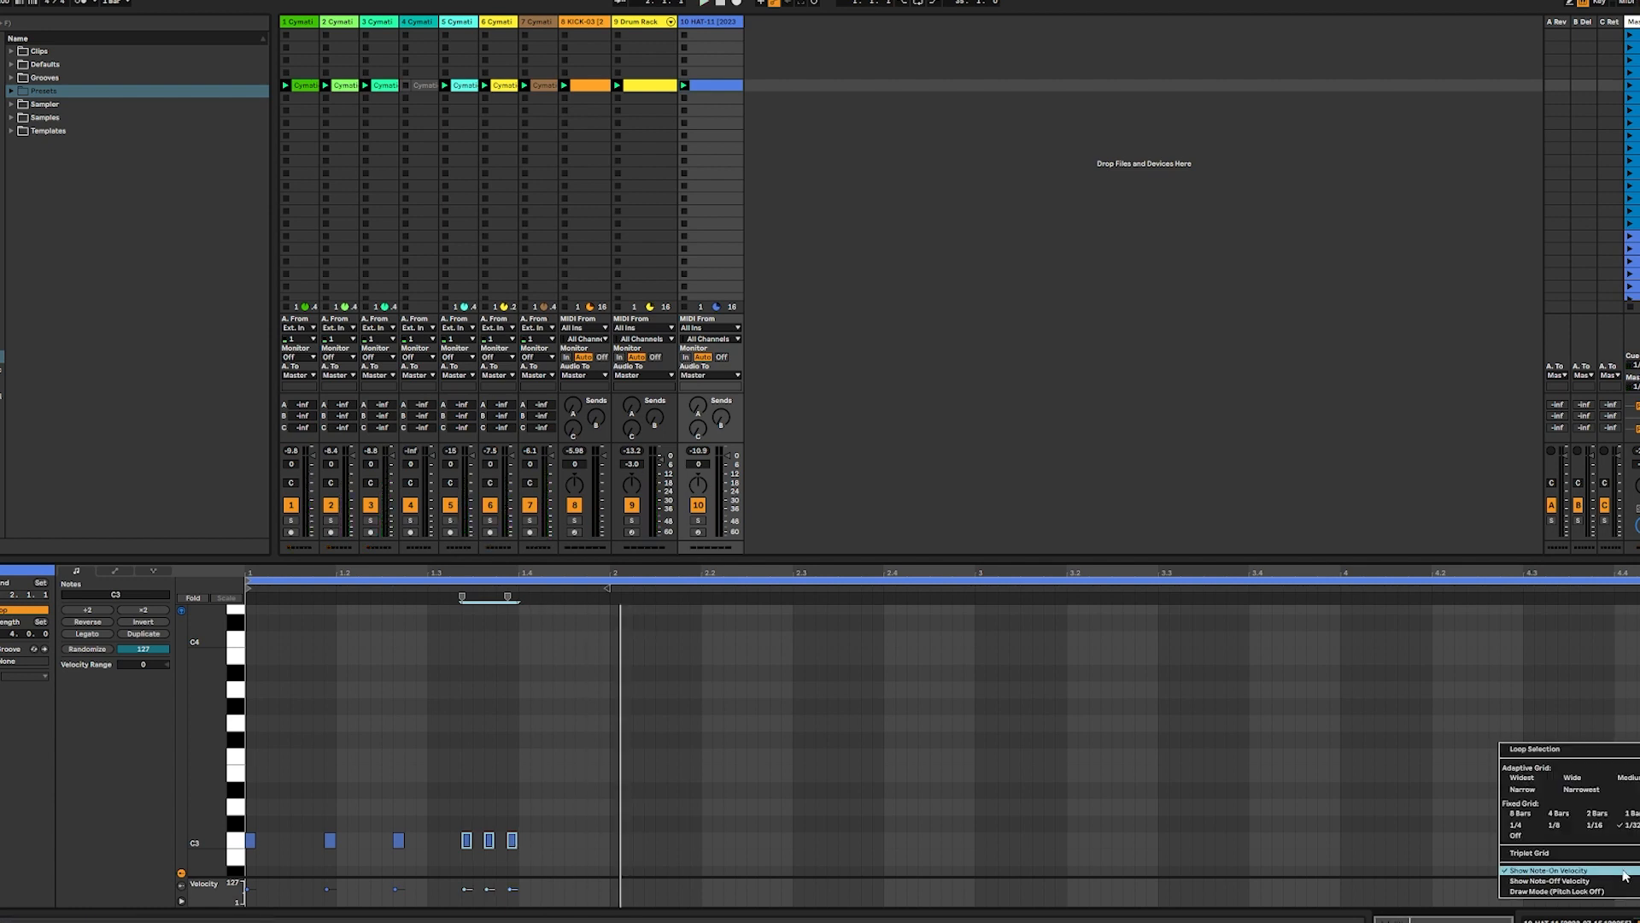
left_click(1593, 825)
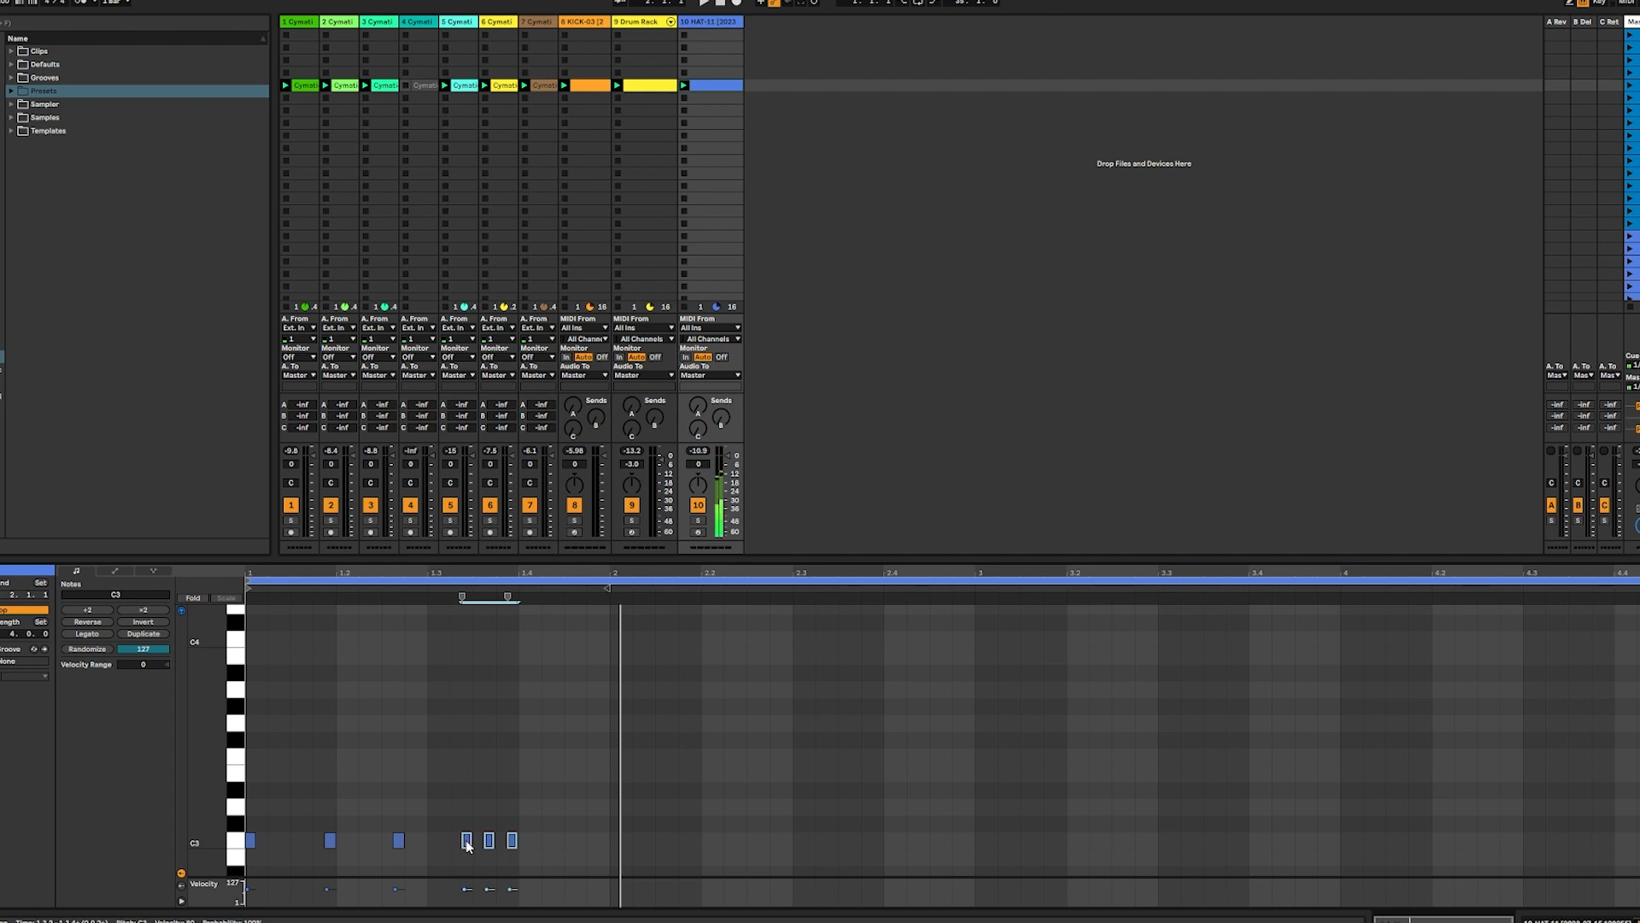
left_click_drag(466, 843, 455, 841)
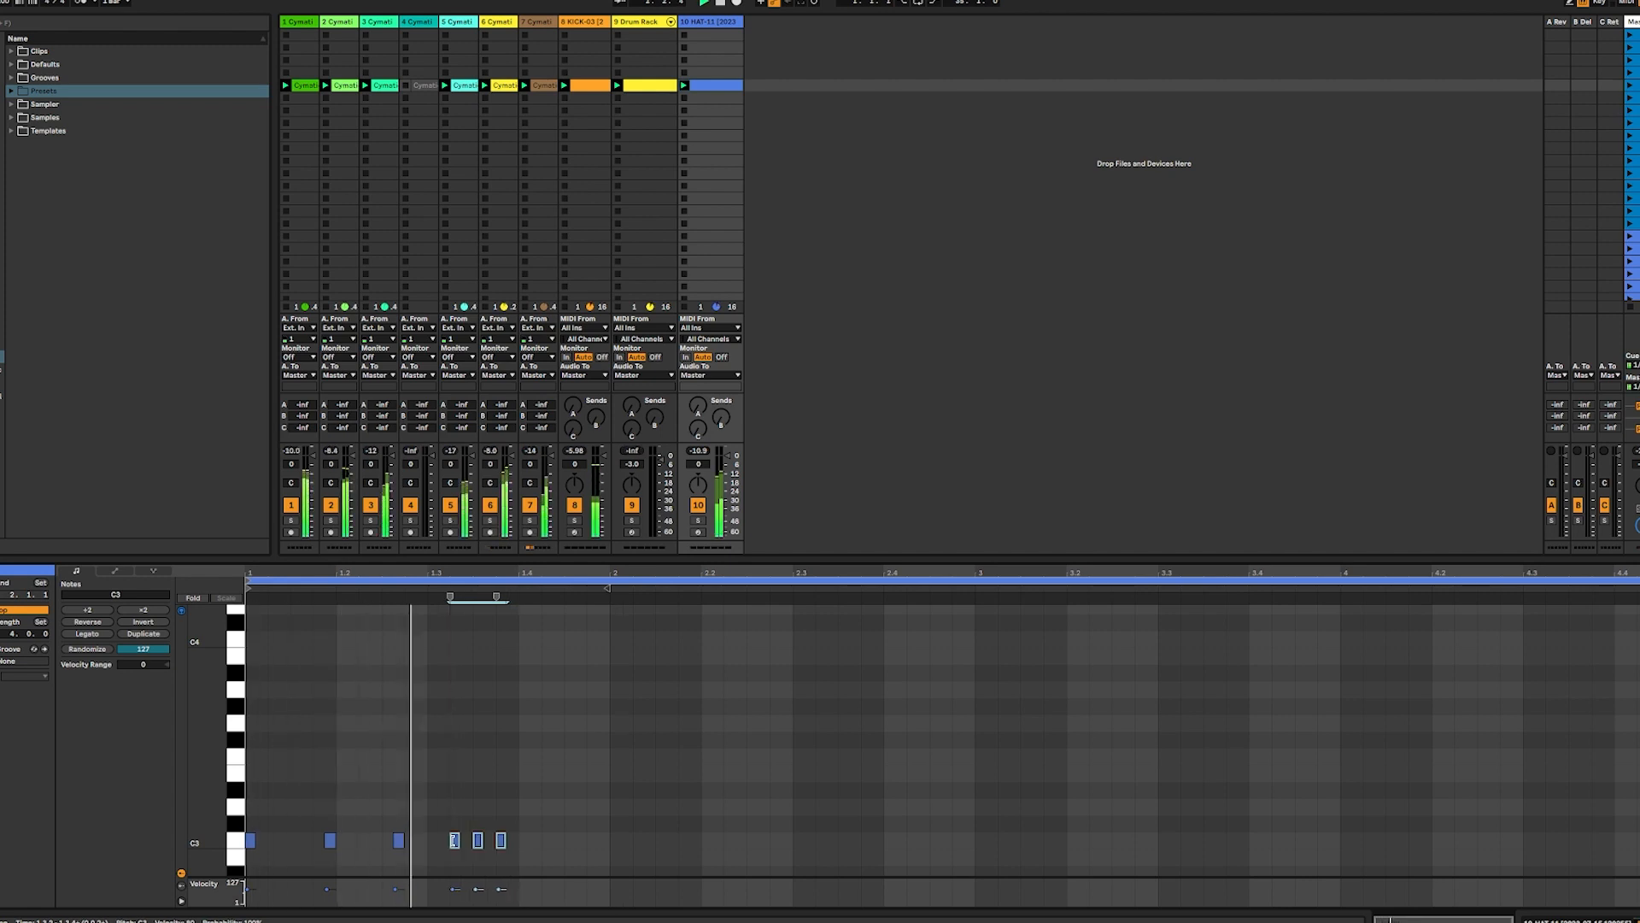
Add hi-hat notes on C3 at 2.1.3, 2.1.4, 2.2.3, 2.3.3, 2.3.4 and 2.4.3, shortening them during playback
double_click(661, 842)
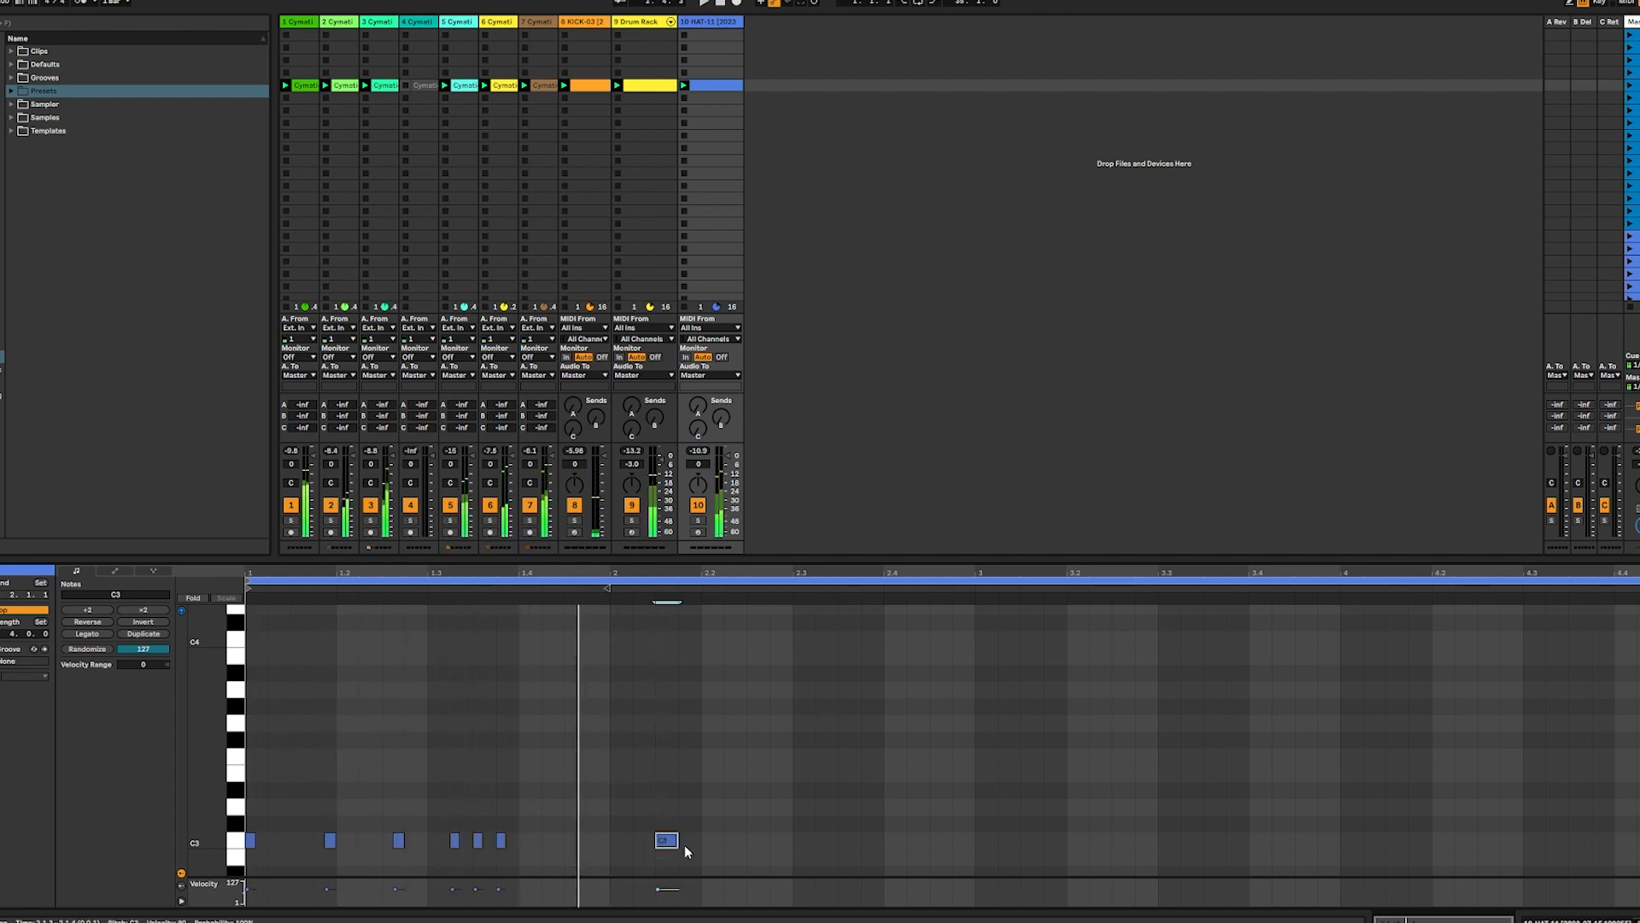
double_click(686, 841)
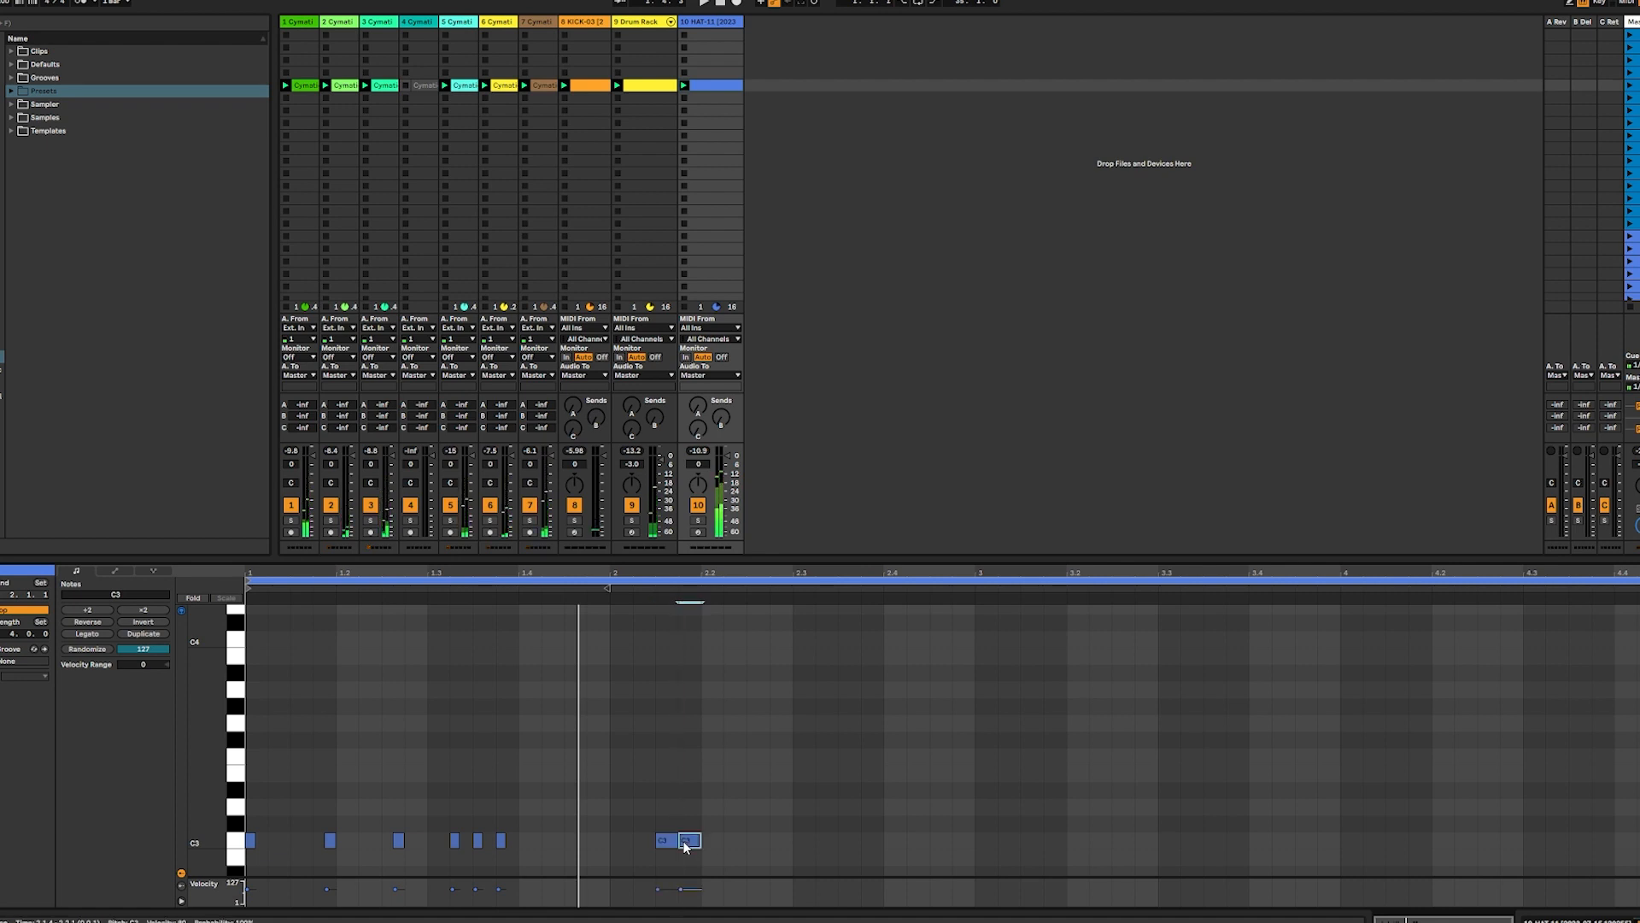
double_click(756, 842)
left_click_drag(643, 854, 758, 843)
left_click_drag(861, 841, 852, 841)
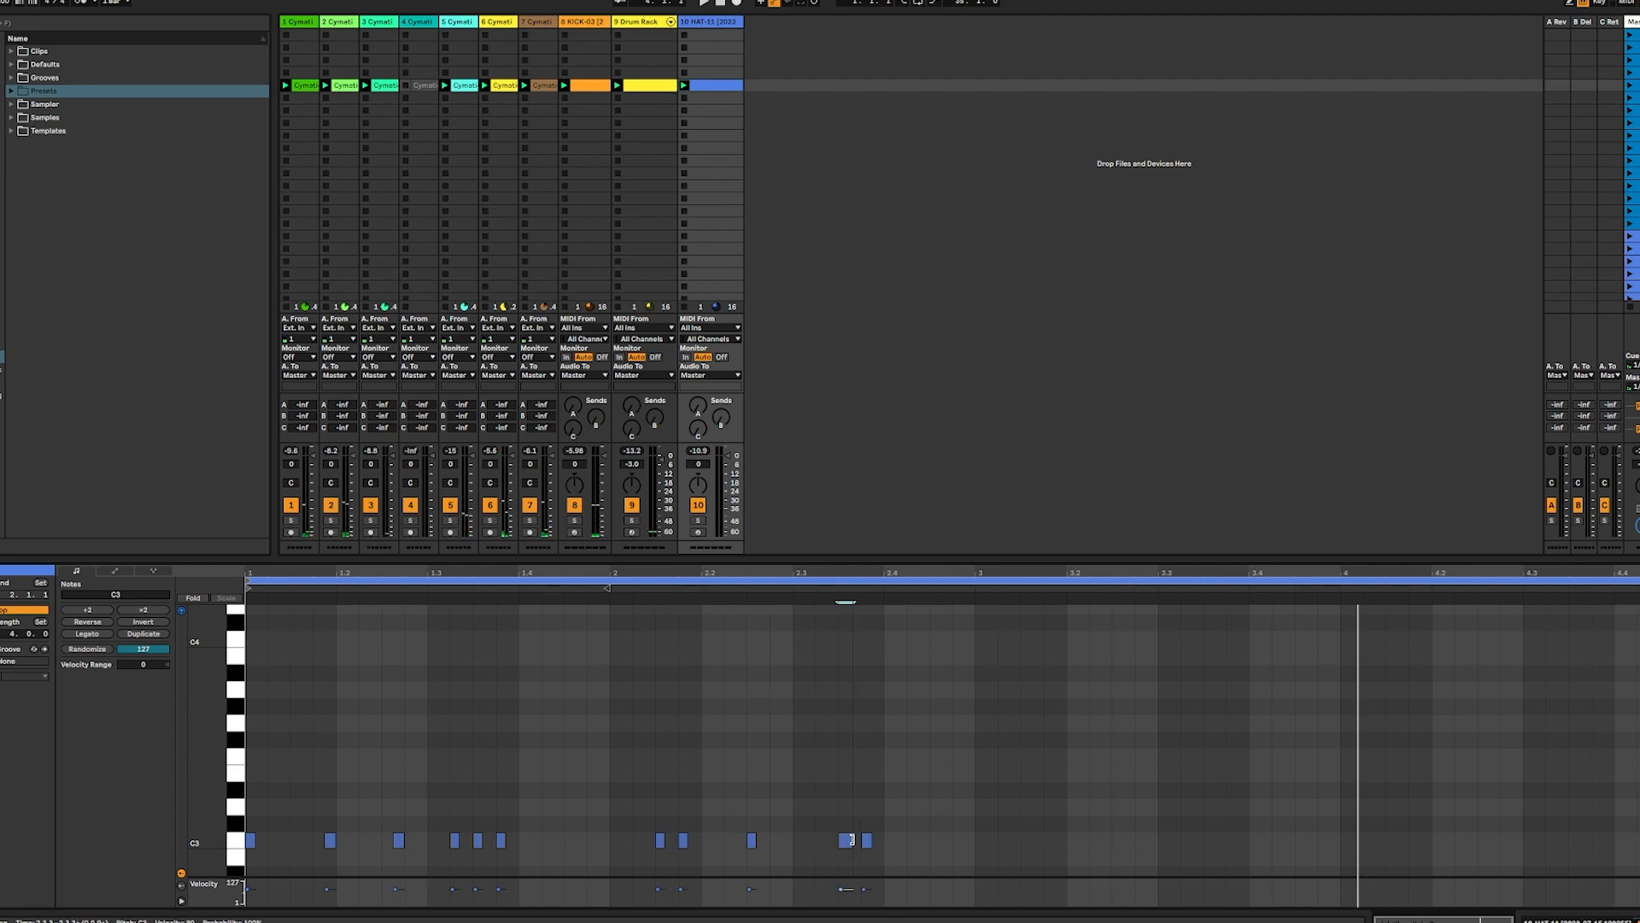
key("space")
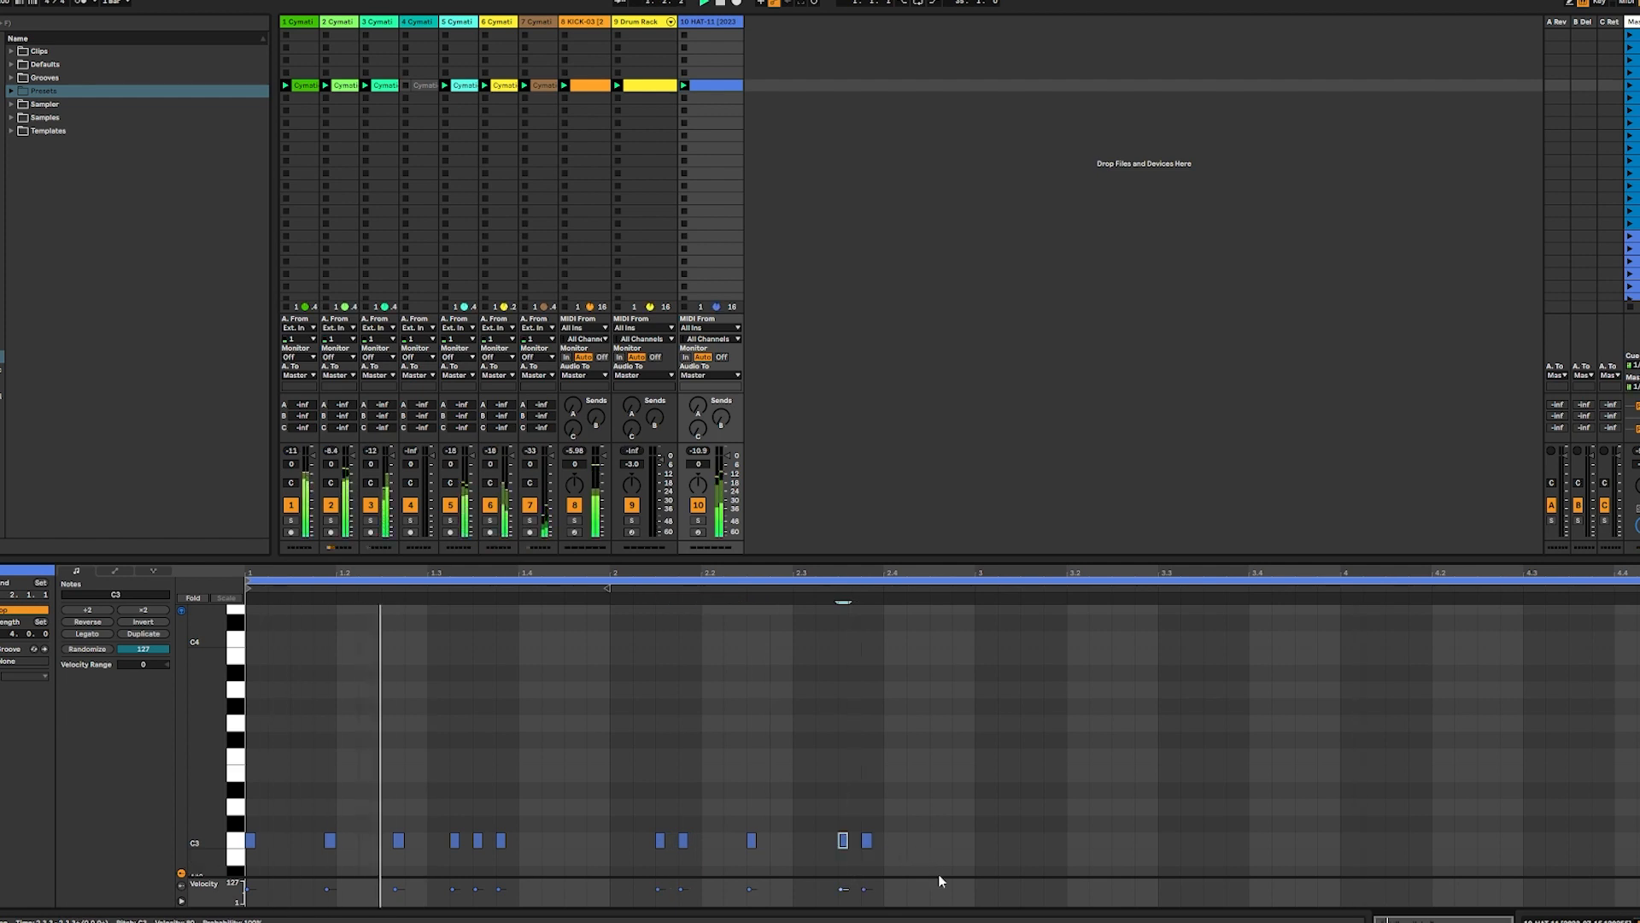
double_click(935, 843)
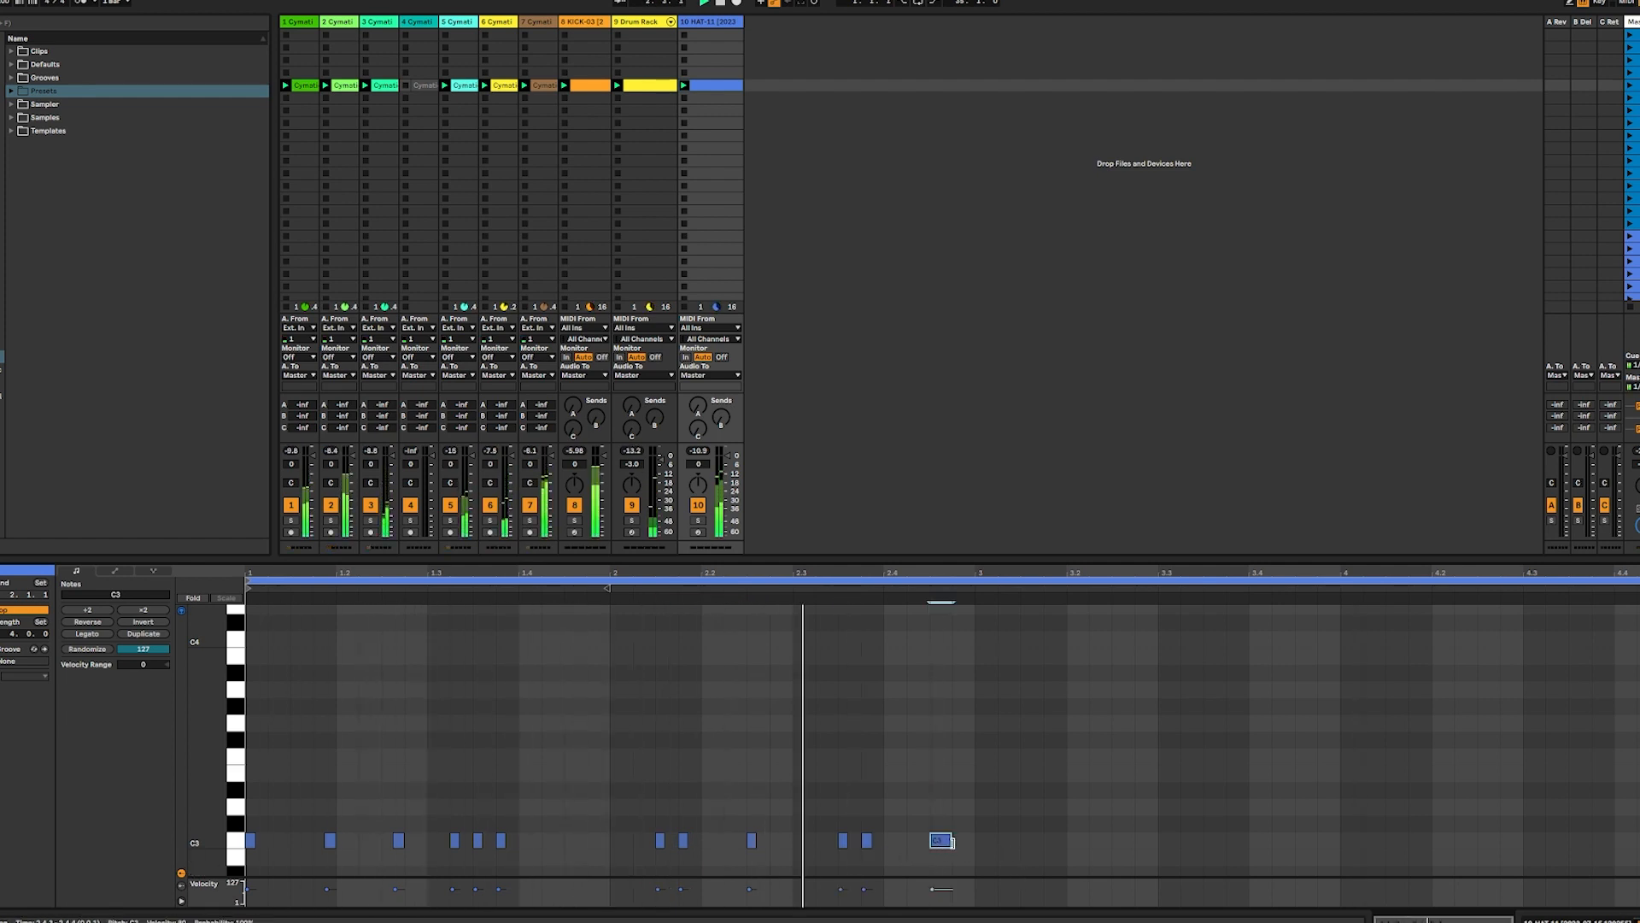
left_click_drag(951, 840, 948, 840)
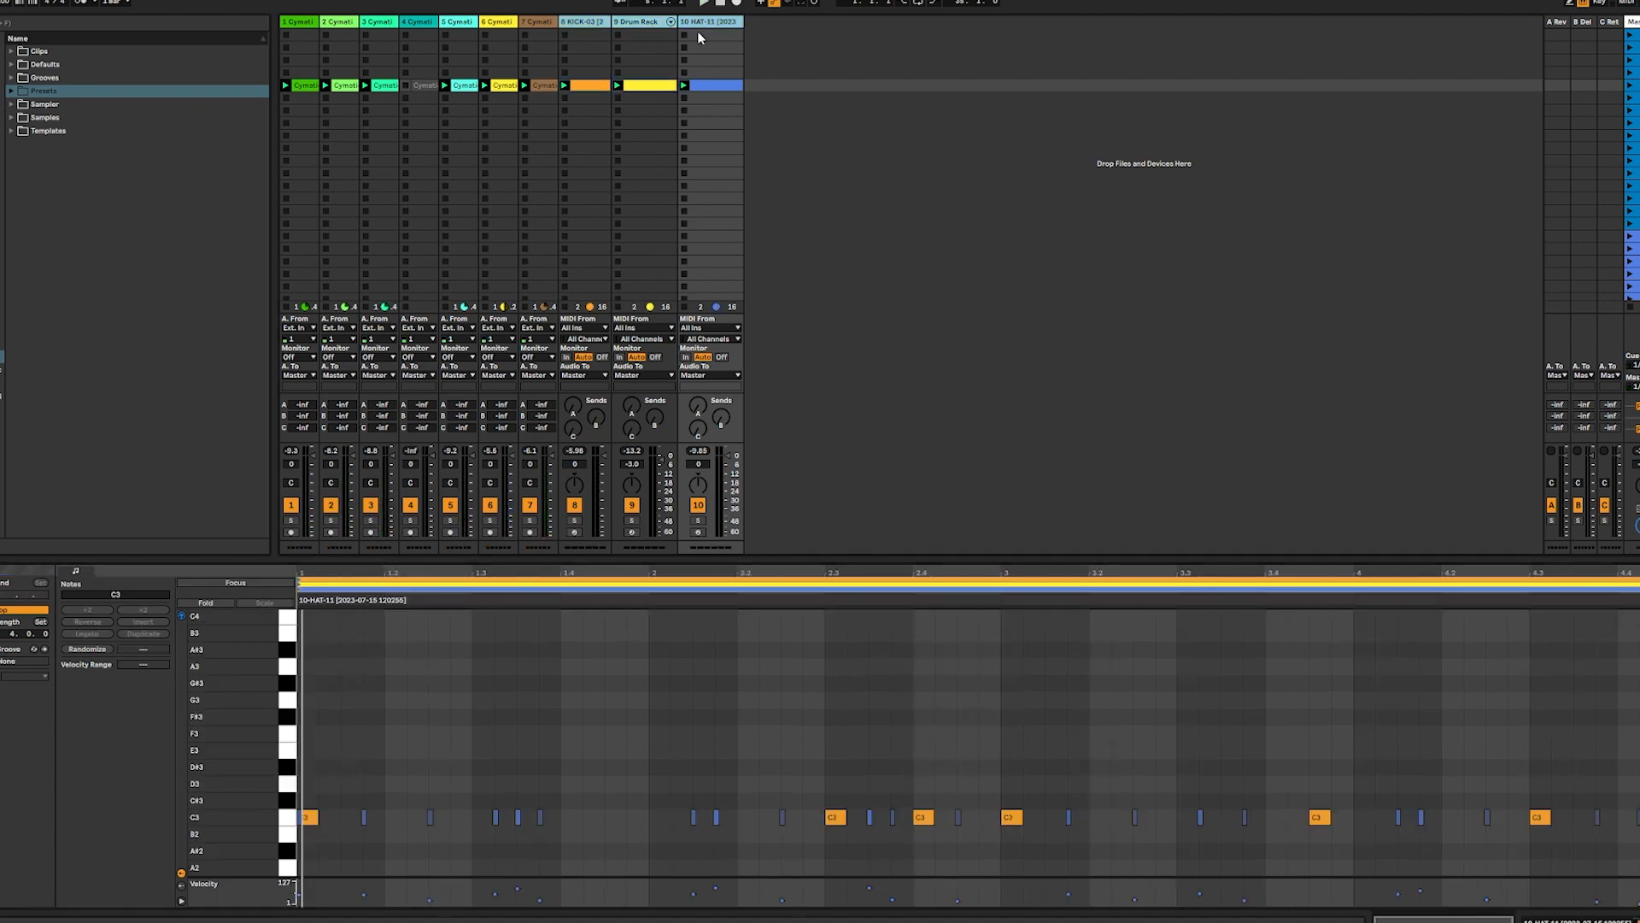
Group the kick, Drum Rack and hi-hat tracks as "drums" and the seven sample loop tracks as "melody"
key("ctrl+g")
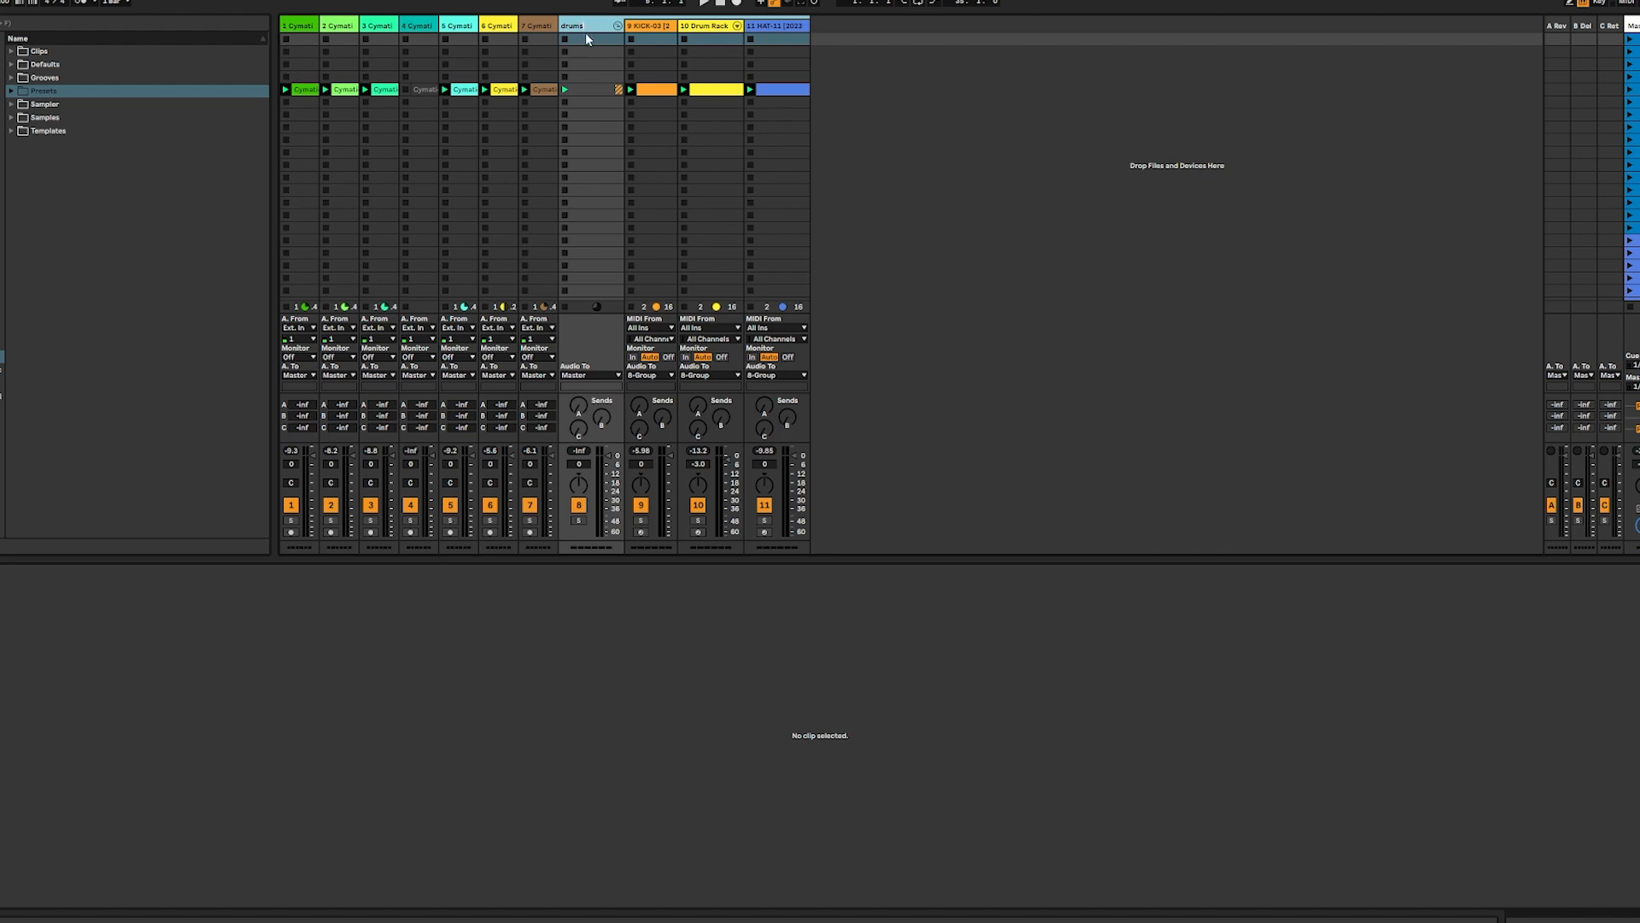
left_click(303, 24)
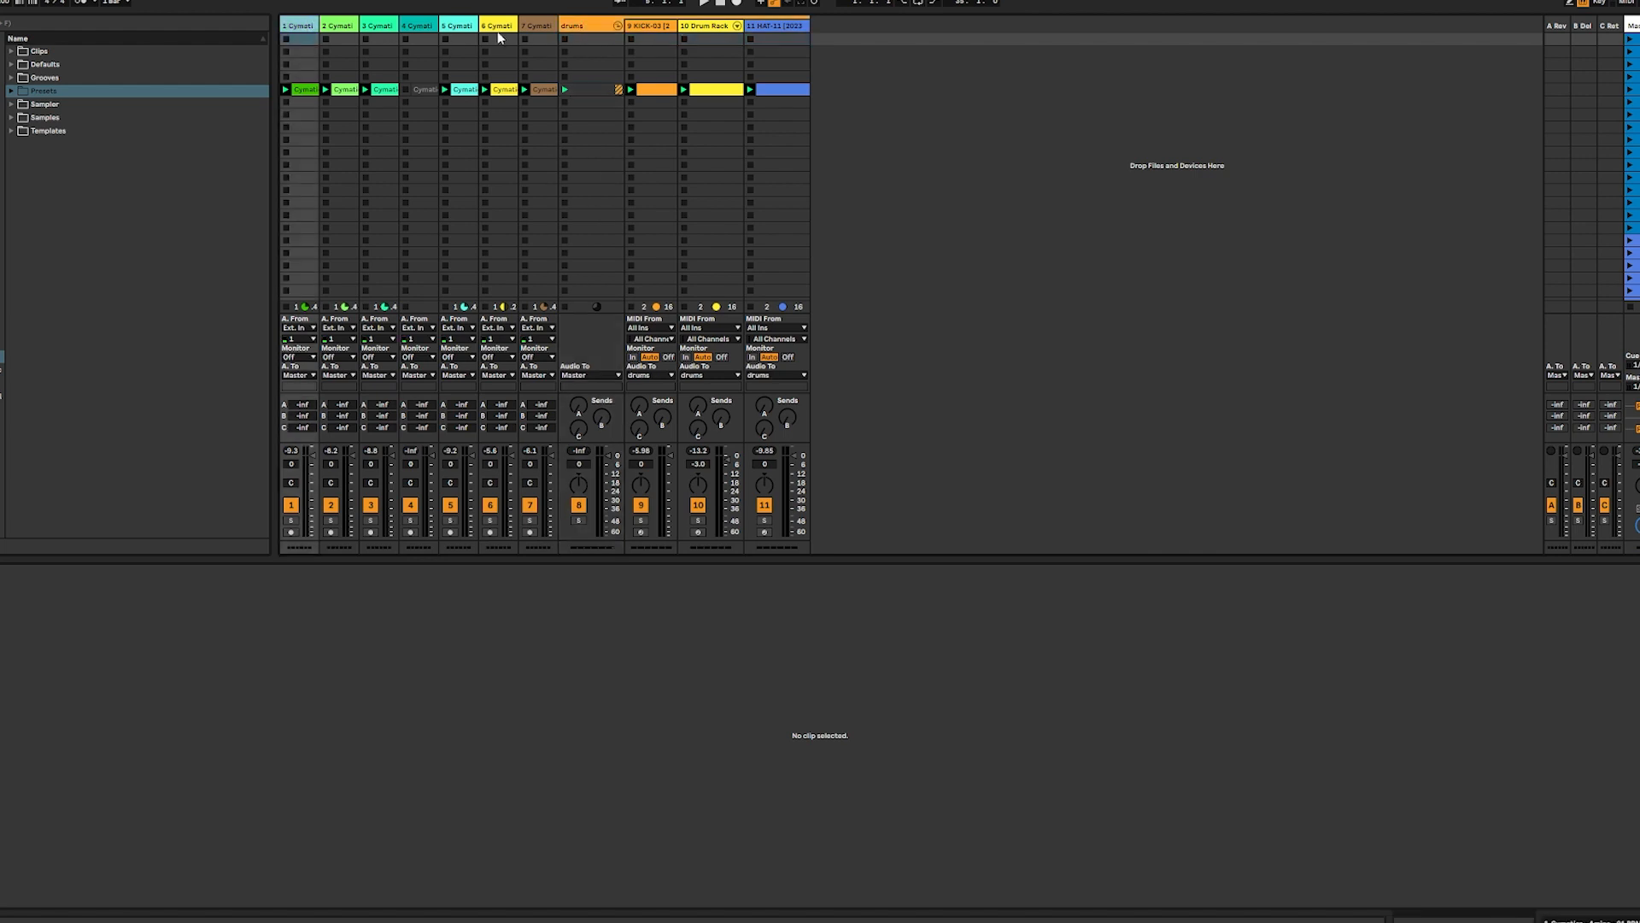
left_click(547, 24, "shift")
key("ctrl+g")
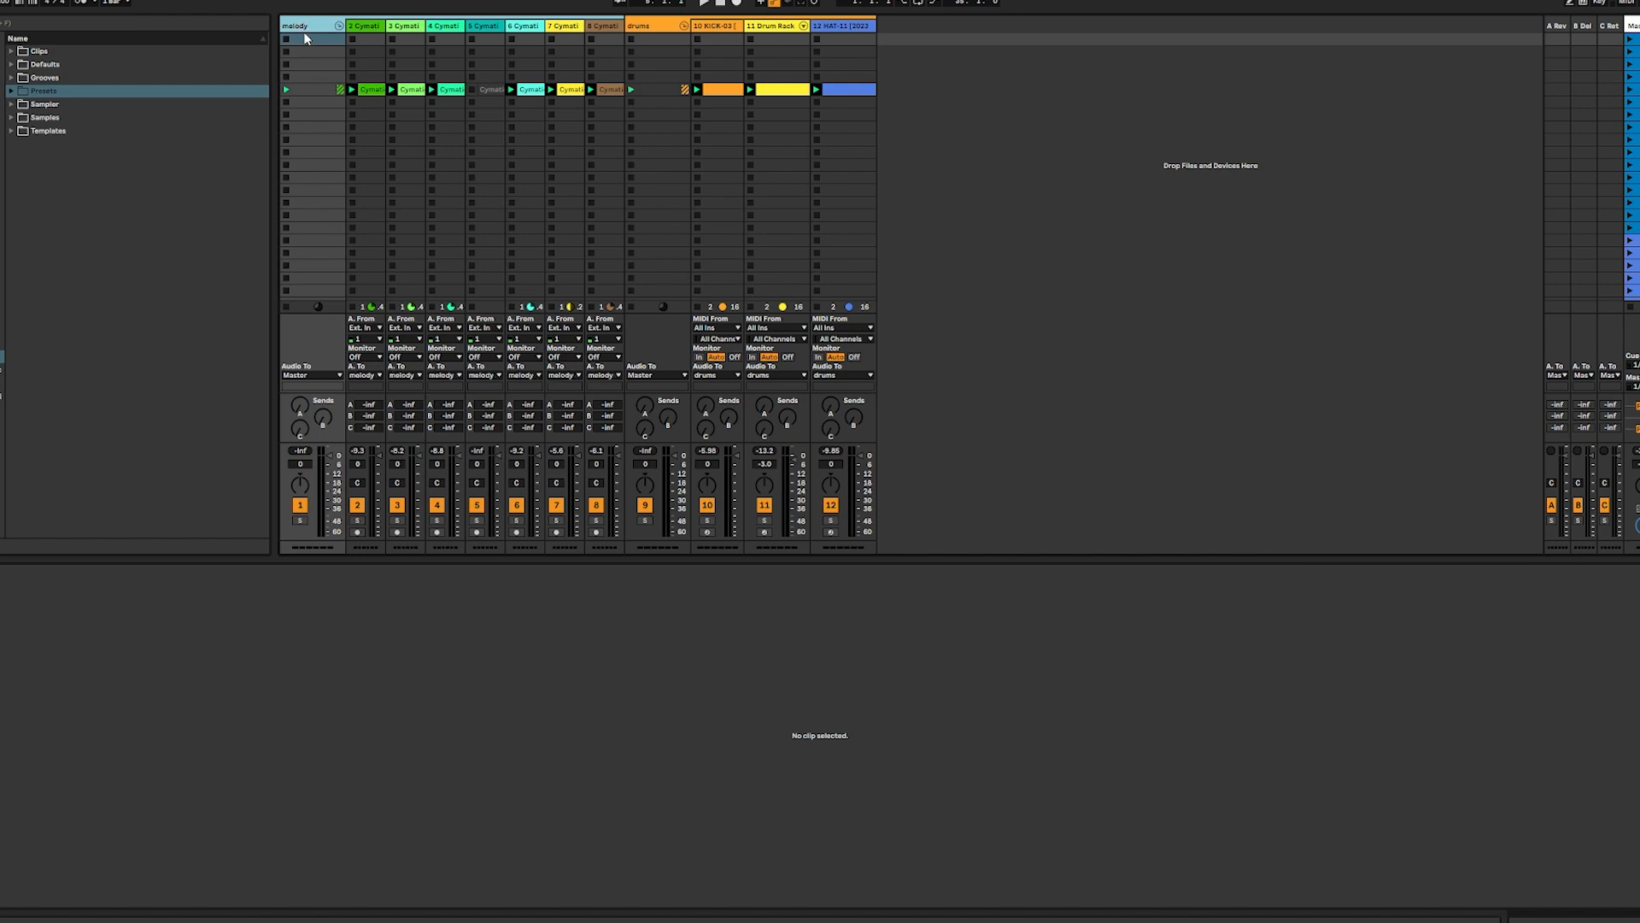
left_click(1129, 146)
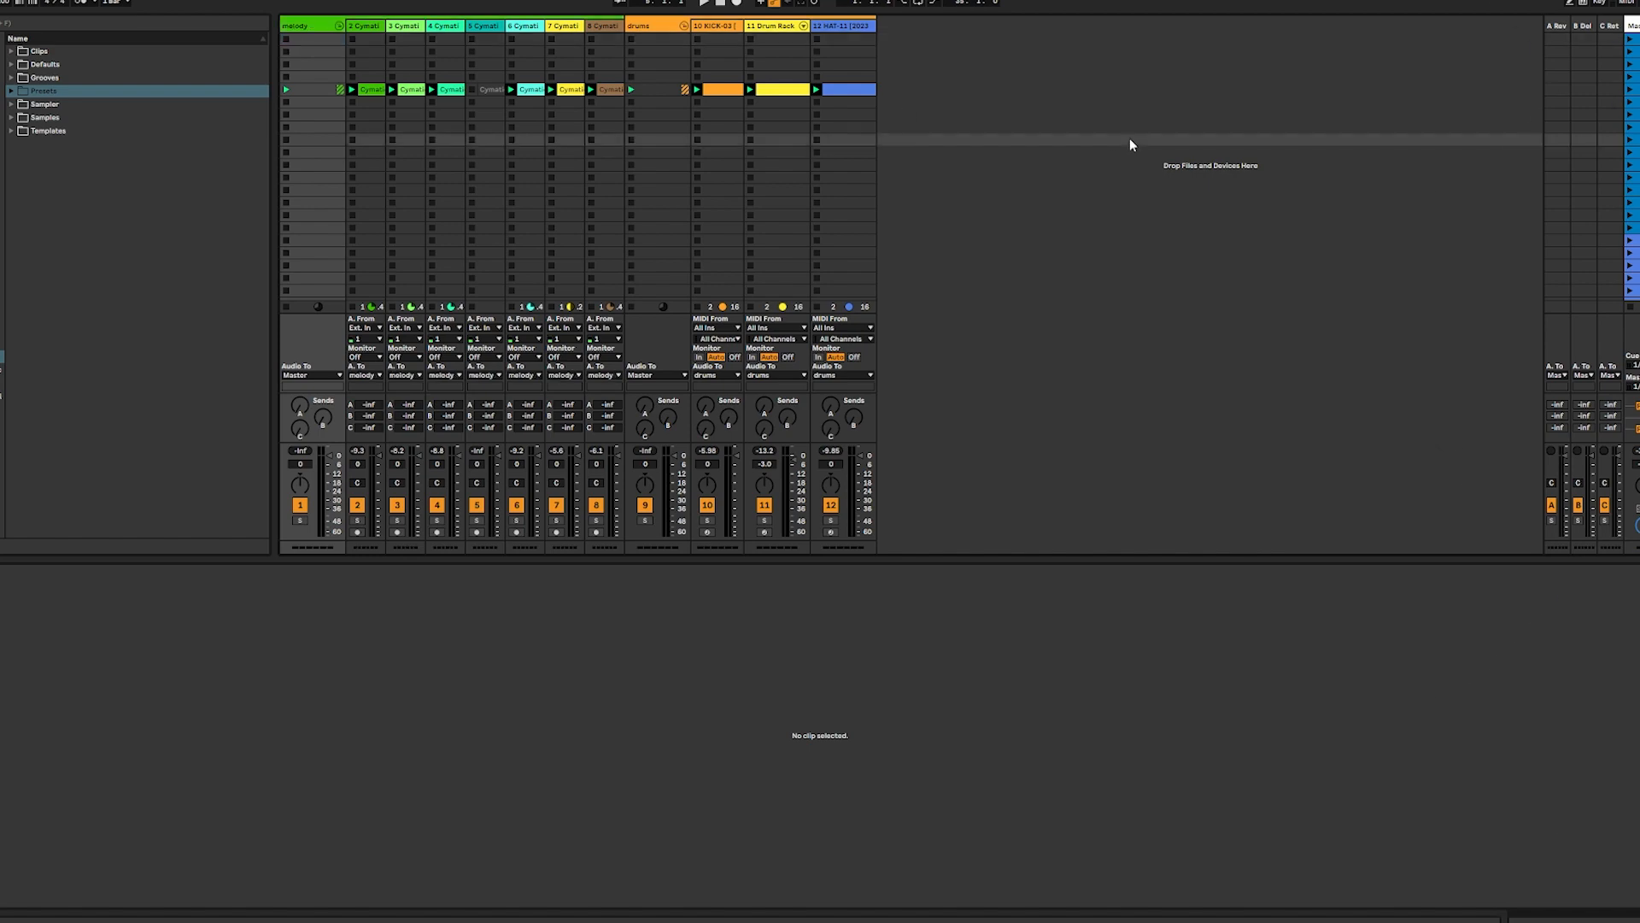